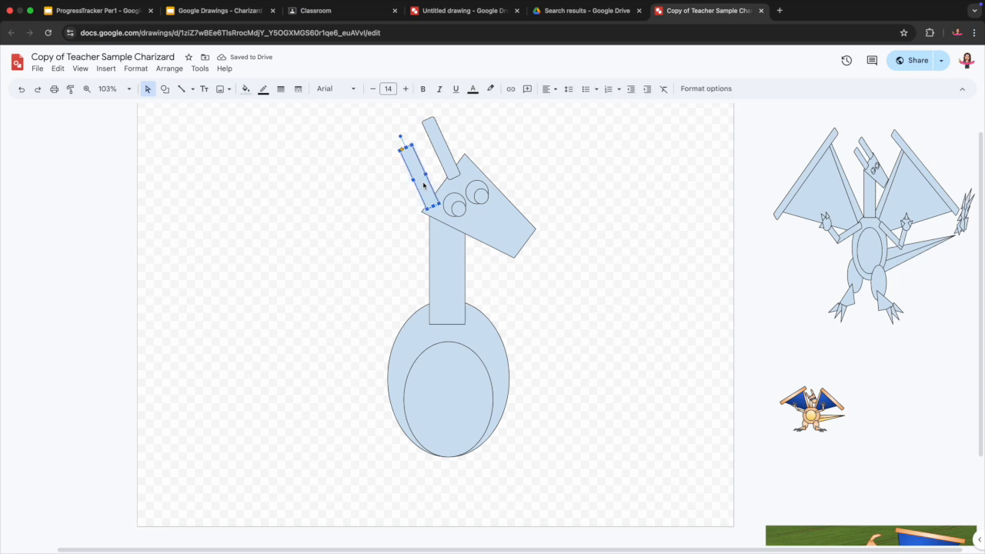
Copy the horn's rounded rectangle into two wider, angled upper arms, one at each shoulder.
drag(369, 280, 296, 360)
drag(372, 319, 491, 293)
key(super+d)
drag(490, 331, 490, 332)
Duplicate the arm shape into two shorter forearms angled upward from the elbows, flipping the right one horizontally.
click(346, 378)
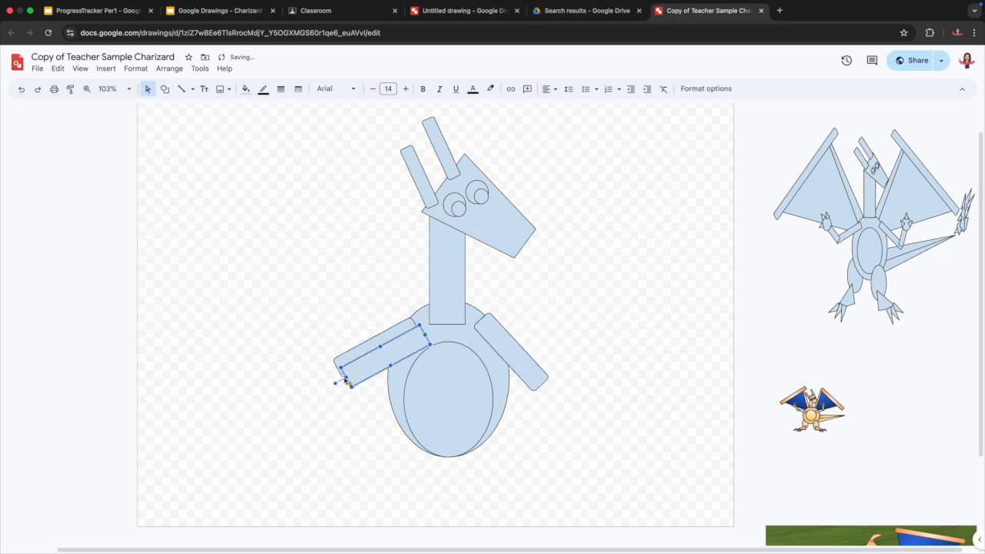
drag(383, 387, 381, 388)
drag(378, 381, 551, 357)
key(super+d)
click(718, 89)
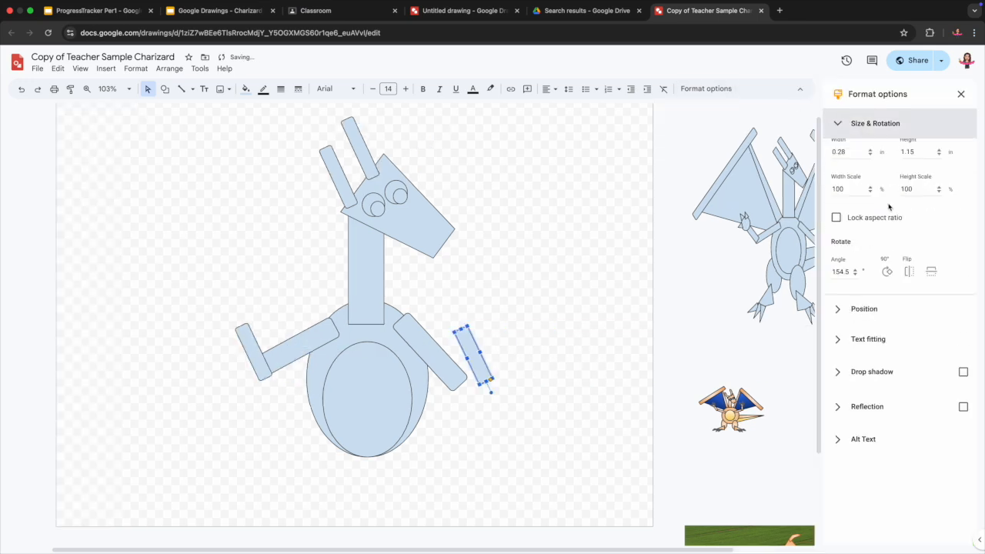
click(909, 292)
drag(477, 353, 473, 353)
click(530, 354)
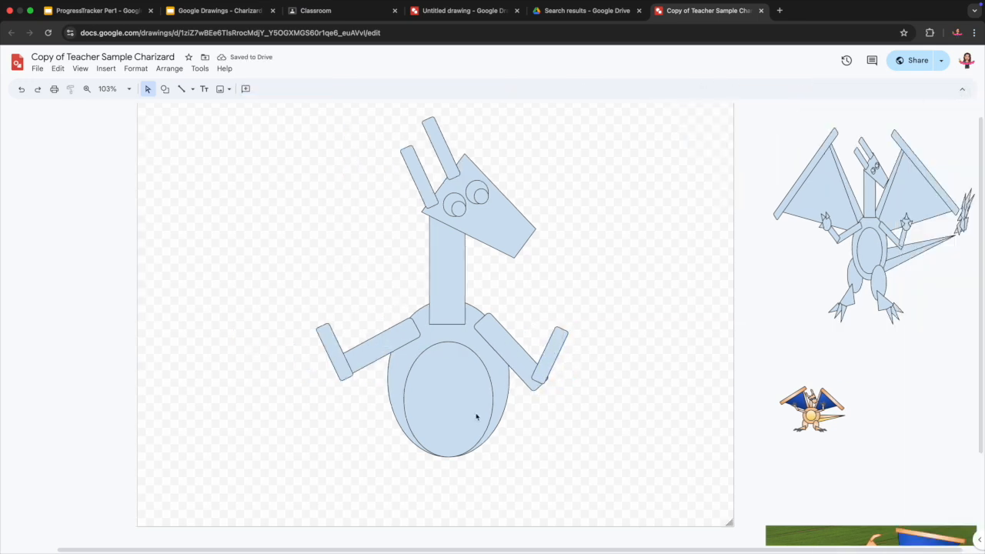
Duplicate the belly oval, shrink it into a thigh at the body's lower left, and send it behind the body.
click(476, 417)
key(super+d)
drag(476, 417, 432, 437)
drag(456, 370, 394, 411)
click(169, 69)
mouse_move(193, 88)
click(347, 140)
Duplicate the thigh oval for the lower-right thigh and, at a smaller size, for round hands at both forearm ends.
drag(395, 458, 570, 346)
key(super+d)
key(super+d)
drag(571, 327, 320, 314)
key(super+d)
click(355, 274)
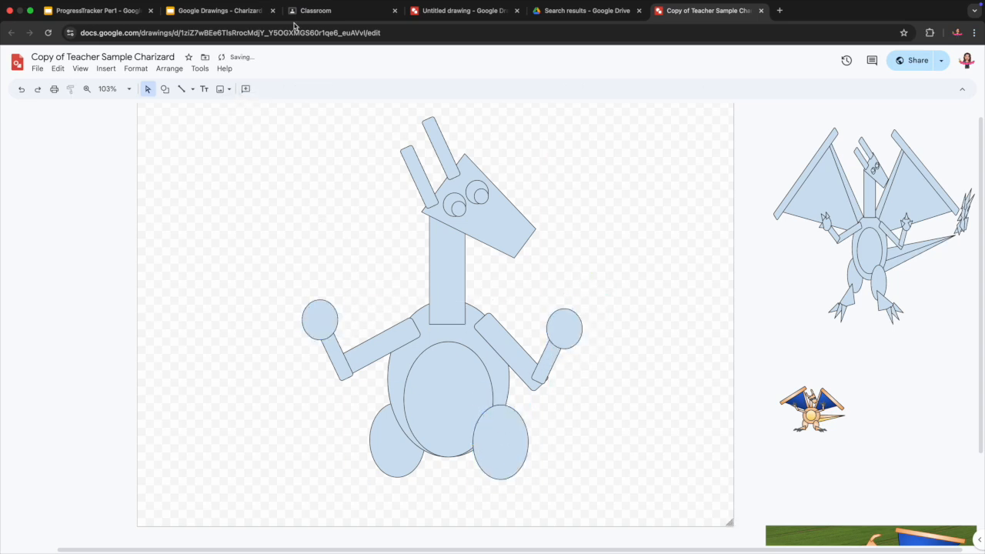
Draw a long, narrow triangular tail with the Polyline tool, tapering from the body's right side toward the upper right.
click(164, 88)
mouse_move(186, 109)
click(181, 89)
click(213, 175)
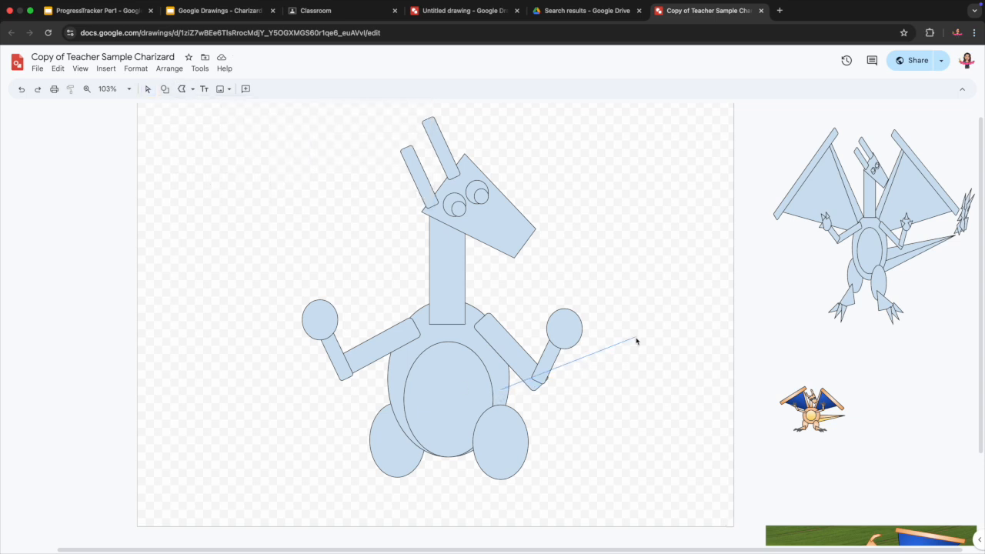
click(500, 411)
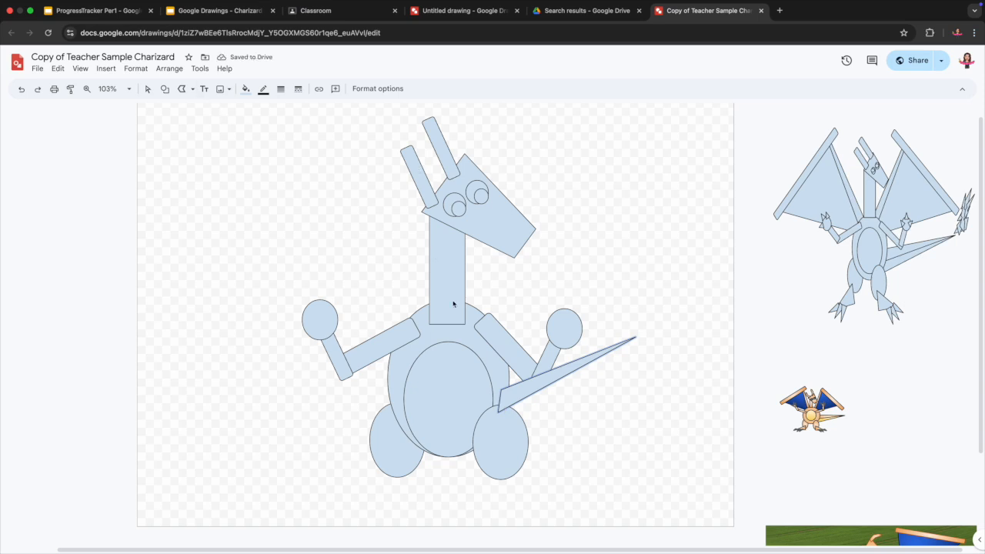
Duplicate the tail and reshape the copy's points into a lower tail section that shares the same tip.
key(super+d)
click(146, 90)
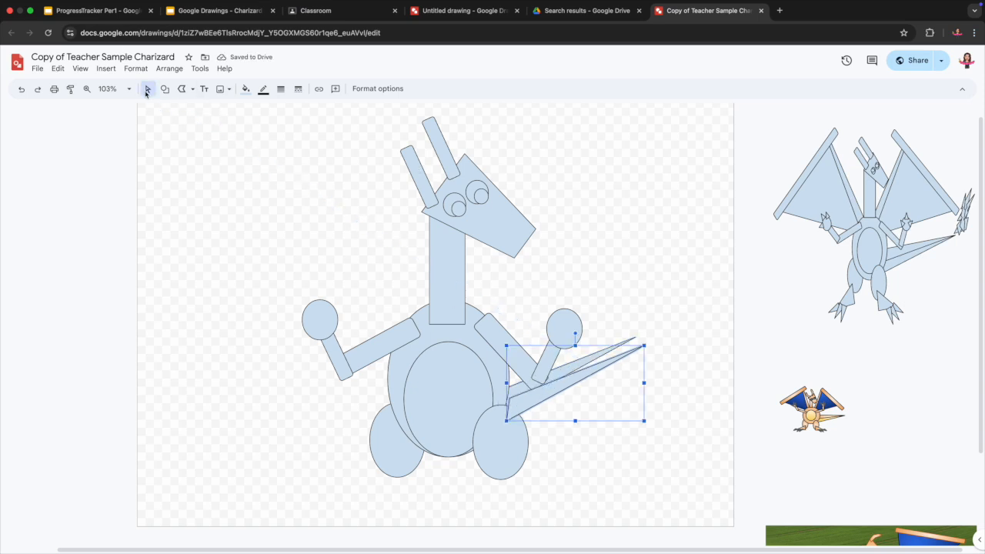
double_click(523, 401)
drag(637, 343, 635, 339)
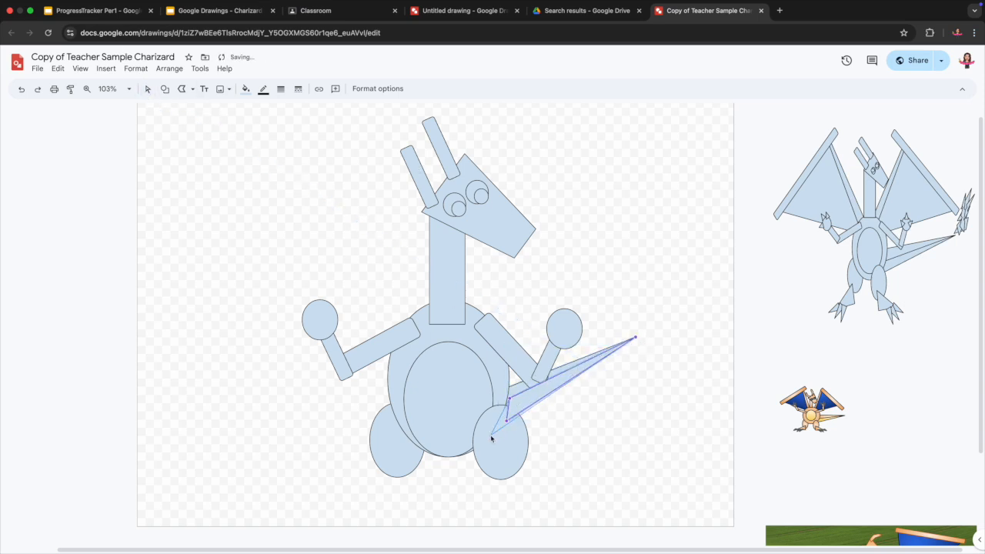
key(Escape)
key(Escape)
Draw a right-triangle foot under the right thigh, then duplicate it, flip it horizontally and place it under the left thigh.
click(164, 89)
mouse_move(188, 108)
click(321, 135)
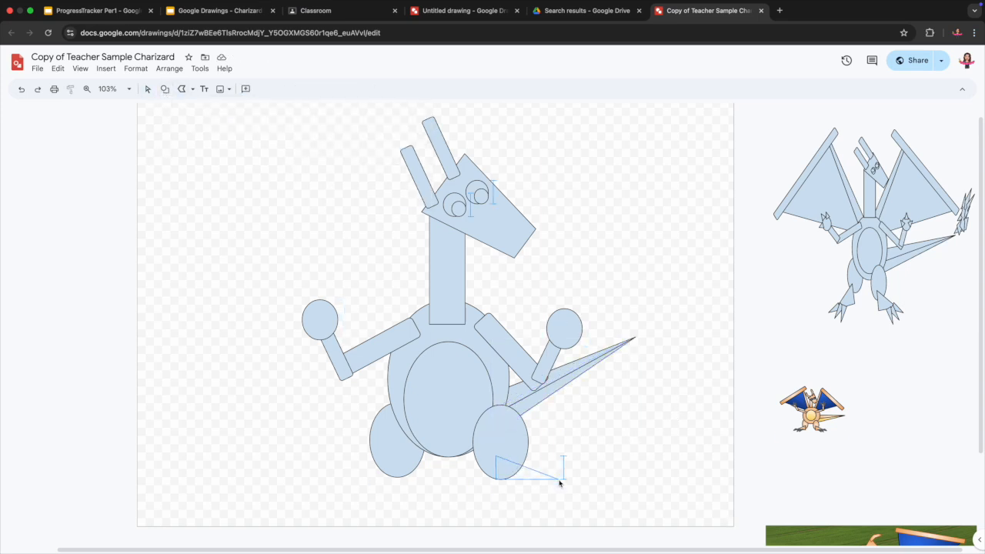
drag(568, 490, 568, 489)
key(super+d)
click(705, 88)
click(909, 294)
drag(482, 486, 310, 467)
Add three narrow, fanned triangle claws to the left hand and copy them onto the right hand.
click(191, 89)
click(165, 89)
mouse_move(193, 106)
click(310, 137)
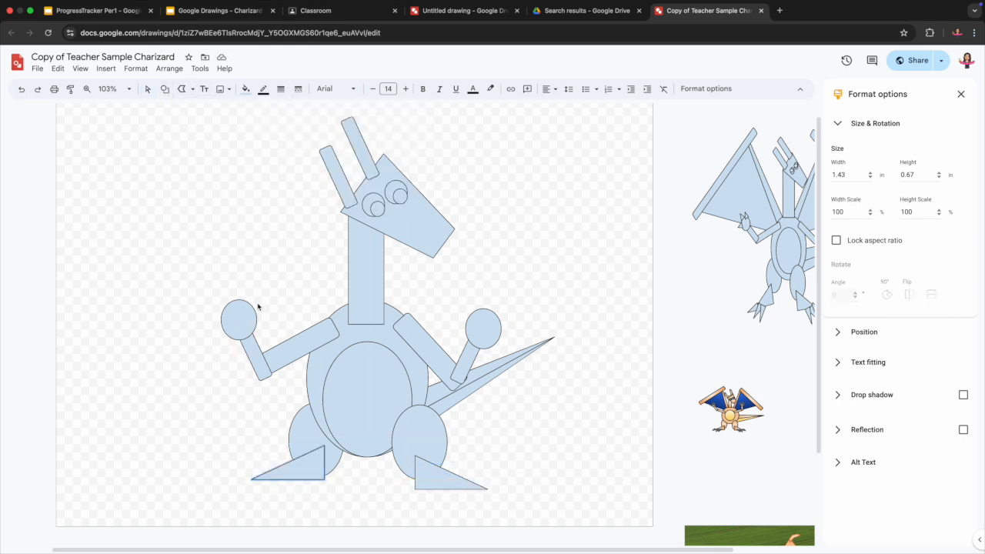
drag(246, 276, 245, 272)
click(908, 294)
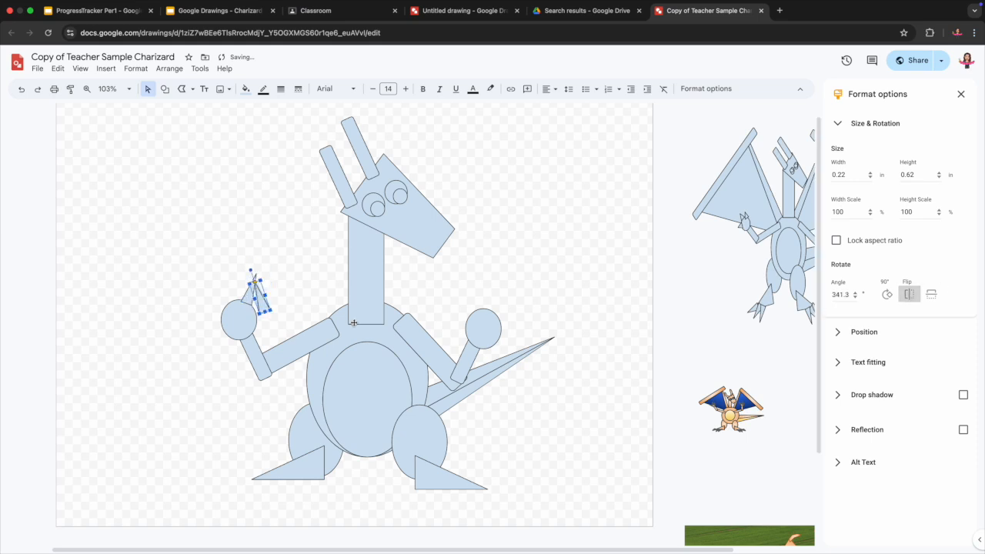
drag(228, 305, 274, 300)
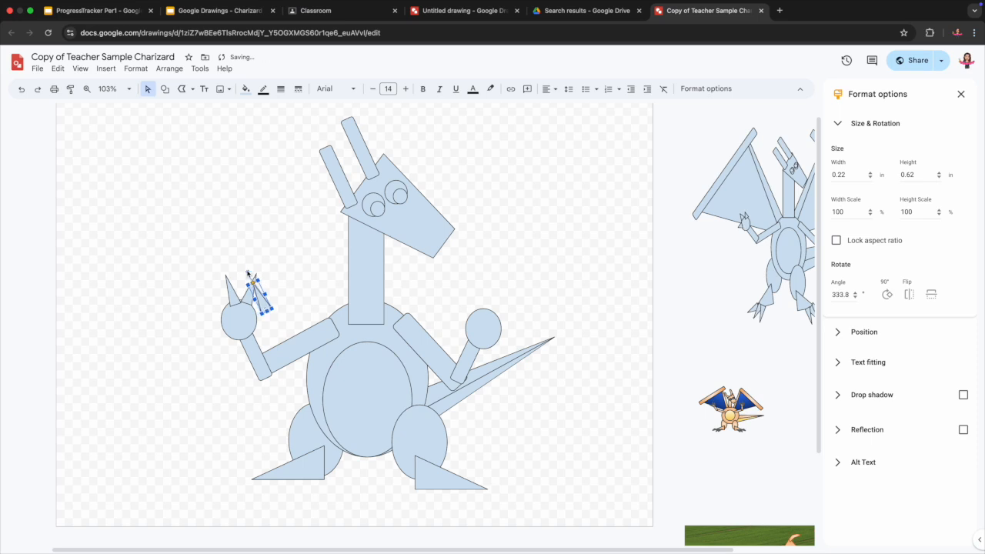
drag(225, 306, 221, 306)
drag(206, 258, 492, 319)
click(573, 292)
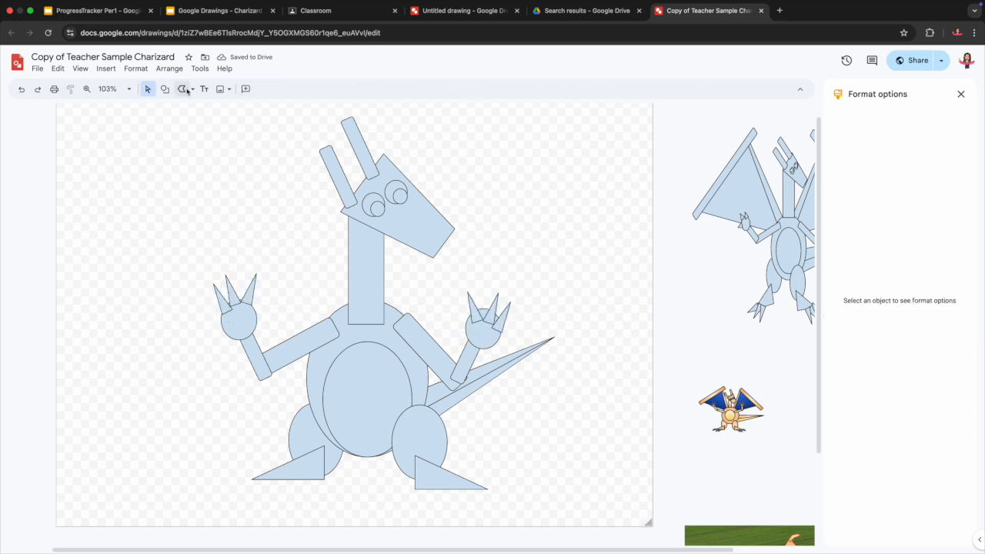
Draw a lightning bolt above the tail tip and duplicate it into three bolts rotated to fan out like a flame.
click(165, 88)
mouse_move(191, 109)
click(377, 155)
click(960, 93)
mouse_move(638, 329)
mouse_down()
mouse_move(662, 255)
mouse_move(618, 296)
mouse_move(676, 252)
mouse_up()
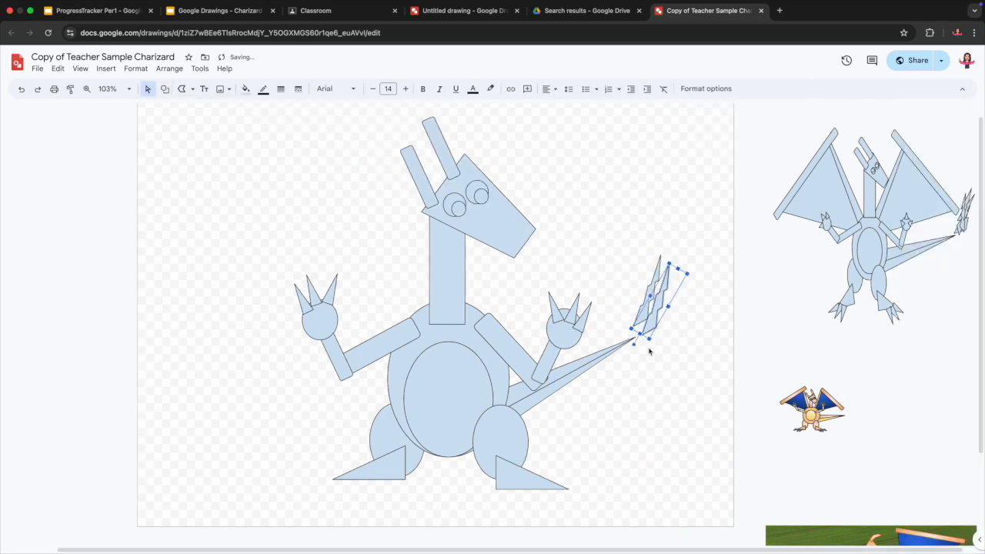
drag(628, 339, 658, 319)
drag(651, 355, 630, 348)
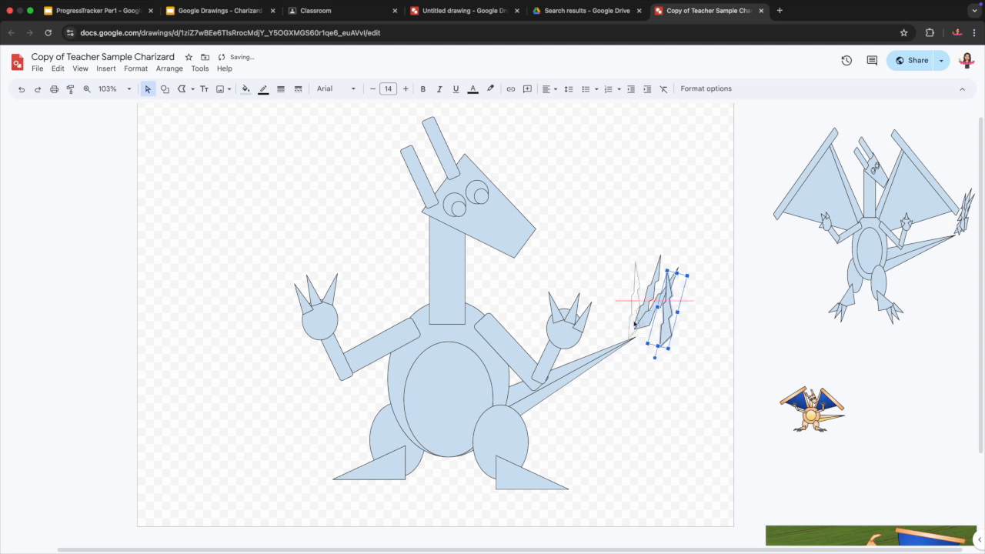
key(super+d)
right_click(634, 356)
drag(635, 355, 623, 350)
key(super+z)
key(super+z)
Duplicate the three tail-flame bolts together and enlarge the copy to about 1.73 by 1.94 inches.
right_click(673, 331)
click(666, 295)
right_click(680, 307)
drag(624, 279, 680, 314)
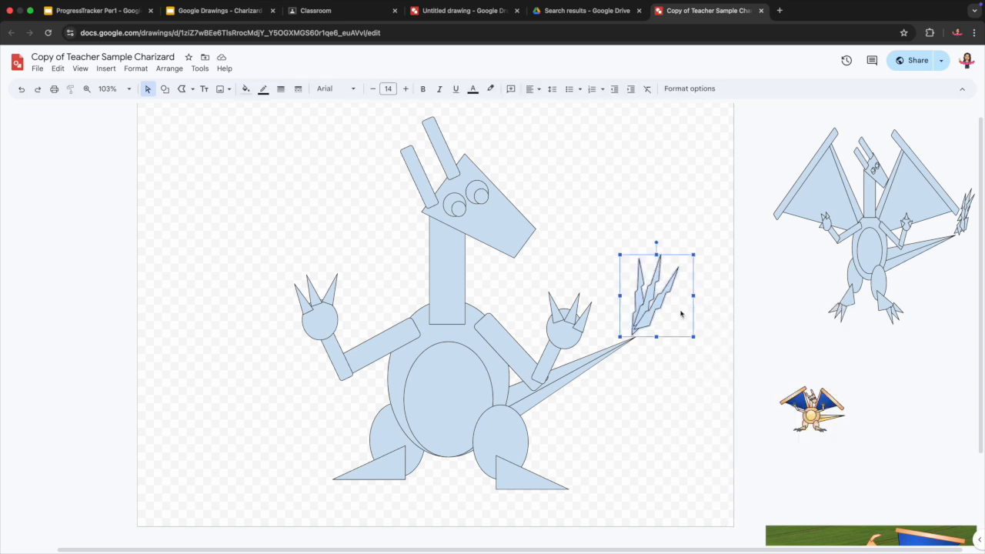
key(super+d)
right_click(701, 263)
click(702, 264)
drag(702, 263, 716, 247)
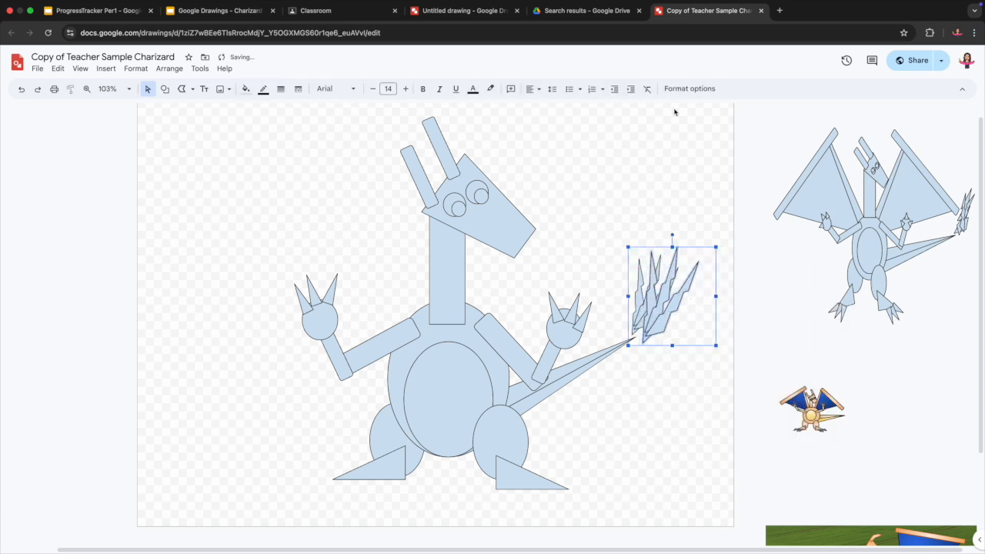
Flip the enlarged bolts horizontally and position them over the original flame at the tail tip.
click(689, 88)
click(909, 295)
drag(614, 336, 570, 329)
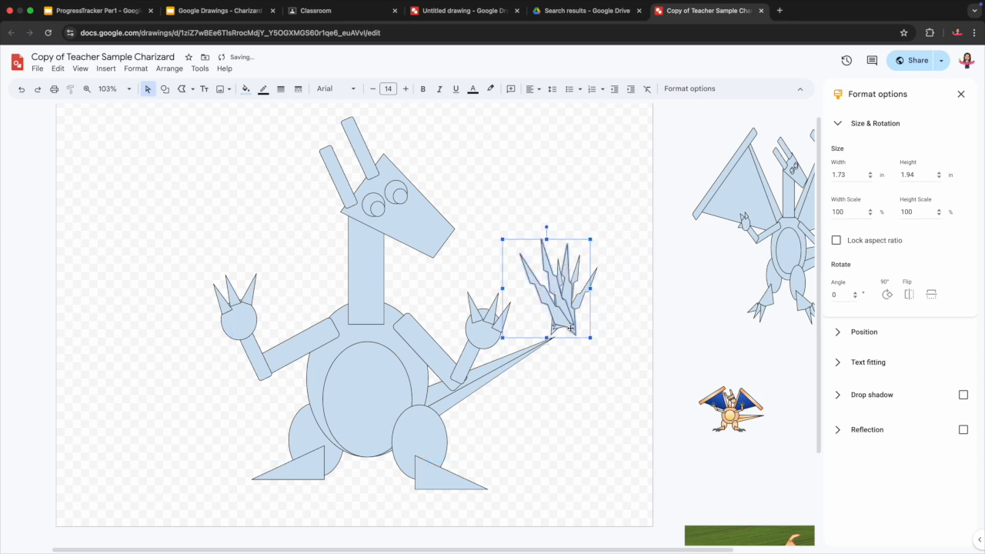
key(Left)
key(Right)
key(Down)
key(Left)
key(Down)
key(Right)
click(591, 212)
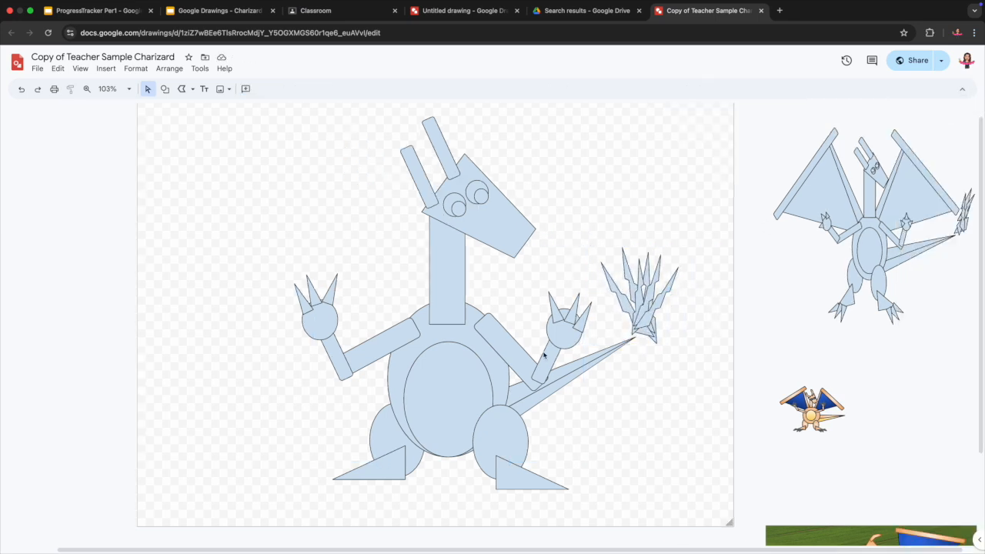
Fill the outer eye circles white and the inner ones blue, with black pupils on top.
scroll(544, 355, down, 3)
click(478, 241)
shift+click(502, 234)
click(245, 88)
click(351, 163)
click(246, 88)
click(317, 172)
click(244, 89)
click(251, 163)
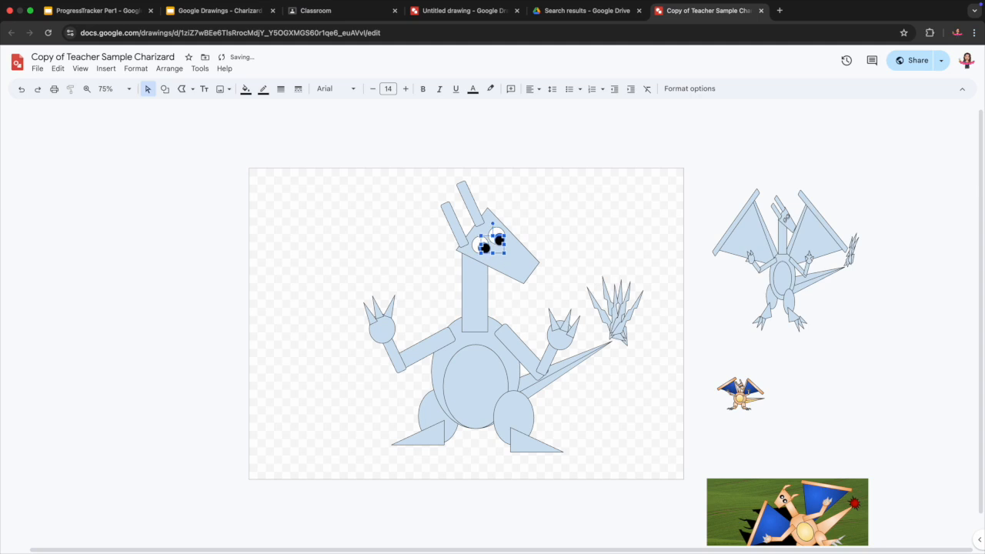
Start a custom radial gradient for the head, horns, neck, body, arms and thighs, with light orange as the center stop.
click(563, 228)
click(503, 270)
shift+click(474, 295)
shift+click(458, 238)
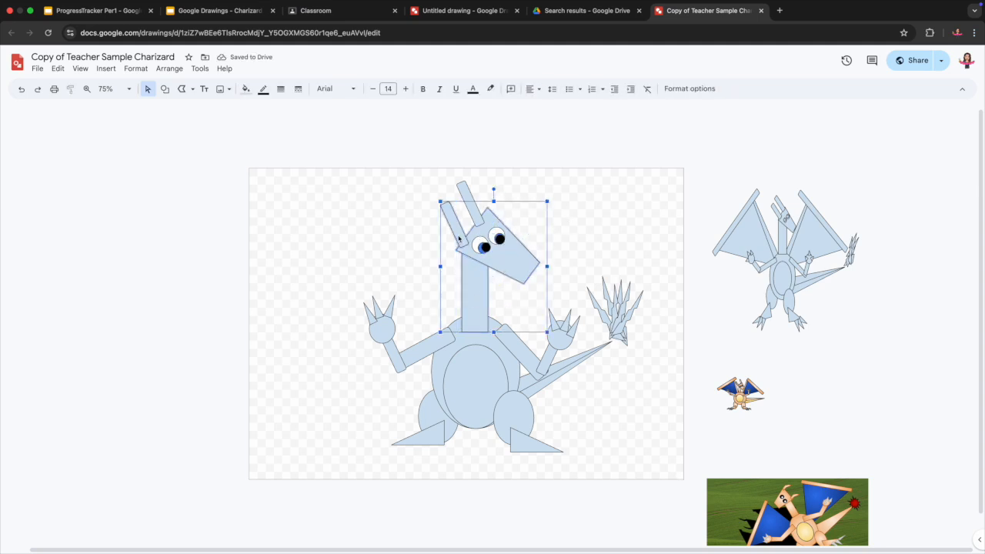
shift+click(432, 338)
shift+click(517, 342)
shift+click(430, 416)
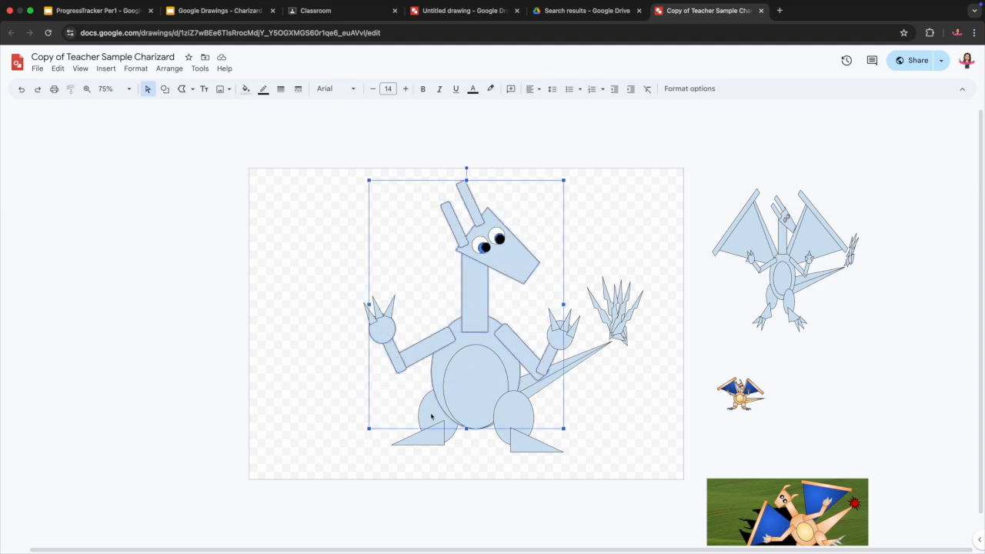
click(245, 88)
click(314, 108)
click(315, 150)
click(423, 268)
right_click(403, 301)
click(404, 302)
click(485, 304)
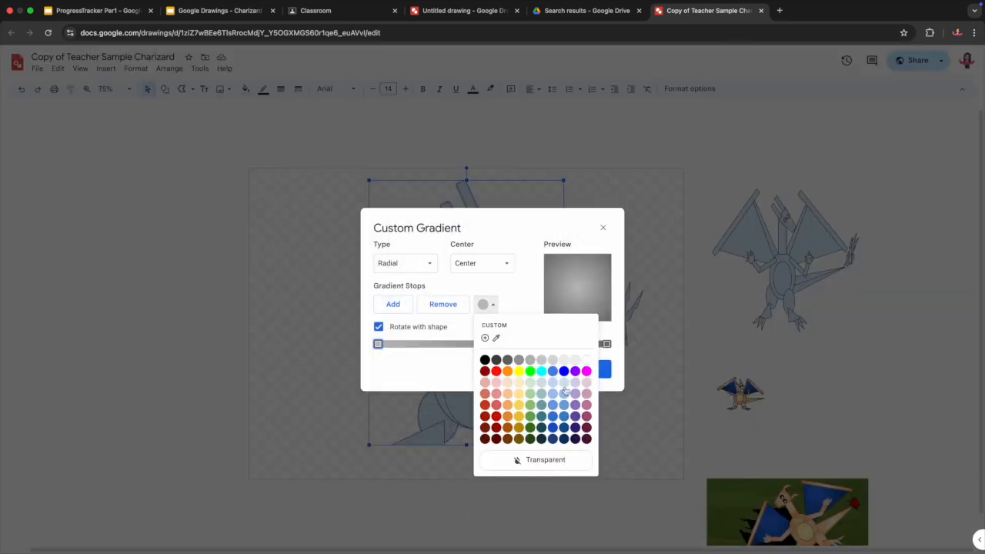
click(508, 384)
Set the gradient's outer stop to a darker orange and apply it to the selected body parts.
click(606, 344)
click(485, 305)
click(507, 416)
click(588, 370)
Apply the custom orange radial gradient to both feet and the remaining hand shapes.
click(535, 450)
shift+click(433, 435)
shift+click(560, 337)
click(246, 88)
click(314, 110)
click(317, 149)
Fill the belly oval with the custom light-to-dark yellow gradient.
click(475, 377)
click(245, 89)
click(315, 109)
click(279, 156)
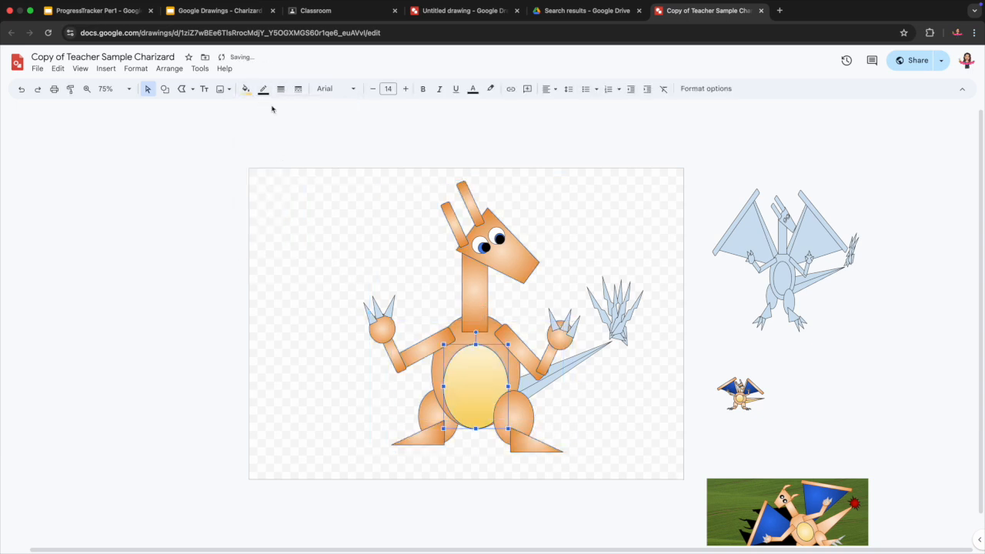
Fill the claws on both hands with solid white.
click(380, 310)
shift+click(560, 323)
click(246, 88)
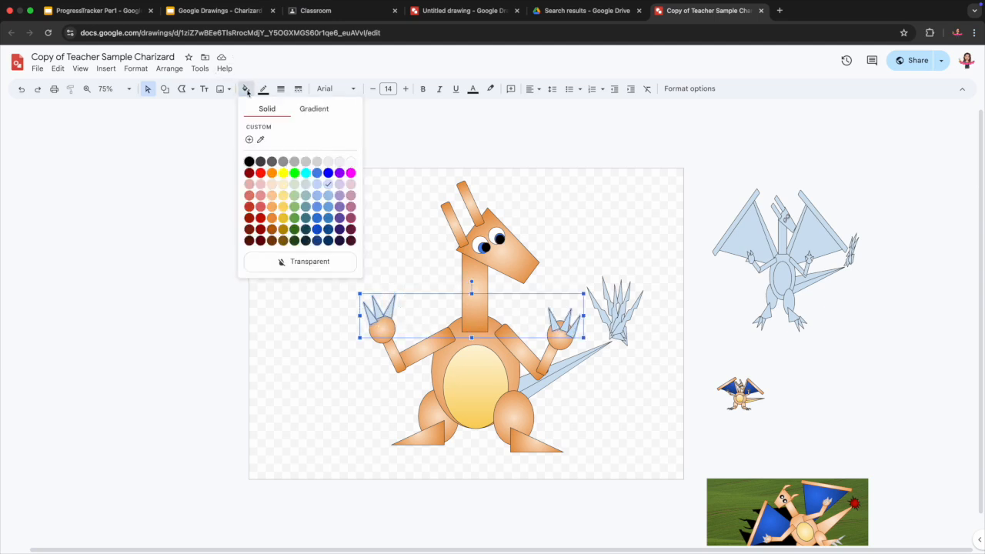
click(351, 162)
Fill the upper tail section with the custom orange radial gradient.
click(569, 361)
click(245, 89)
click(315, 110)
click(317, 149)
Fill the lower tail section with the custom pale yellow gradient.
click(535, 392)
click(246, 89)
click(285, 181)
click(245, 88)
click(314, 108)
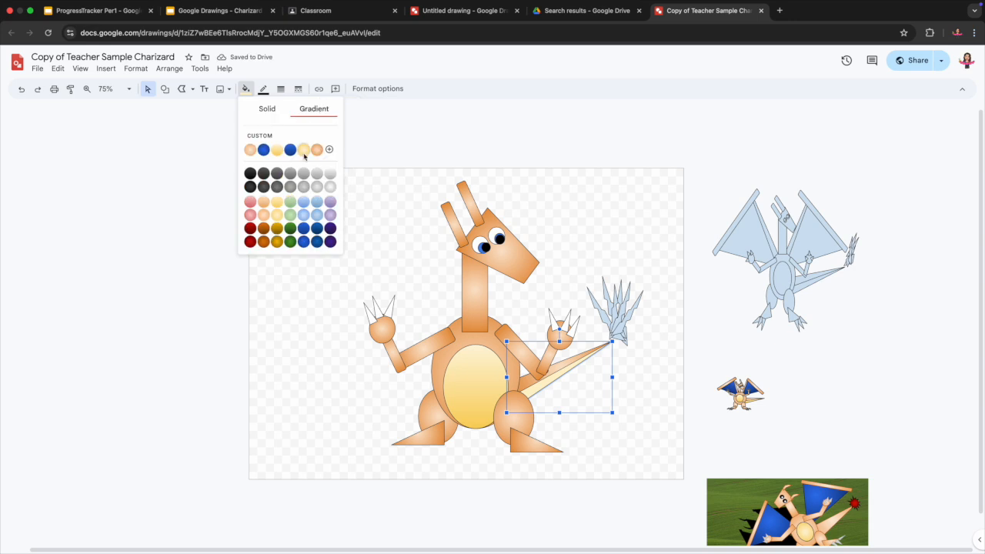
click(304, 151)
Duplicate the left hand's three white claws and fan the copies outward at the tip of the left foot.
click(389, 308)
shift+click(380, 310)
shift+click(371, 314)
key(super+d)
drag(386, 323, 398, 454)
drag(399, 421, 391, 438)
click(431, 458)
drag(399, 452, 392, 450)
drag(402, 458, 382, 468)
Duplicate the left foot's three claws, flip the copies horizontally and place them at the tip of the right foot.
shift+click(390, 450)
shift+click(397, 443)
key(super+d)
click(709, 90)
drag(317, 452, 475, 454)
click(520, 459)
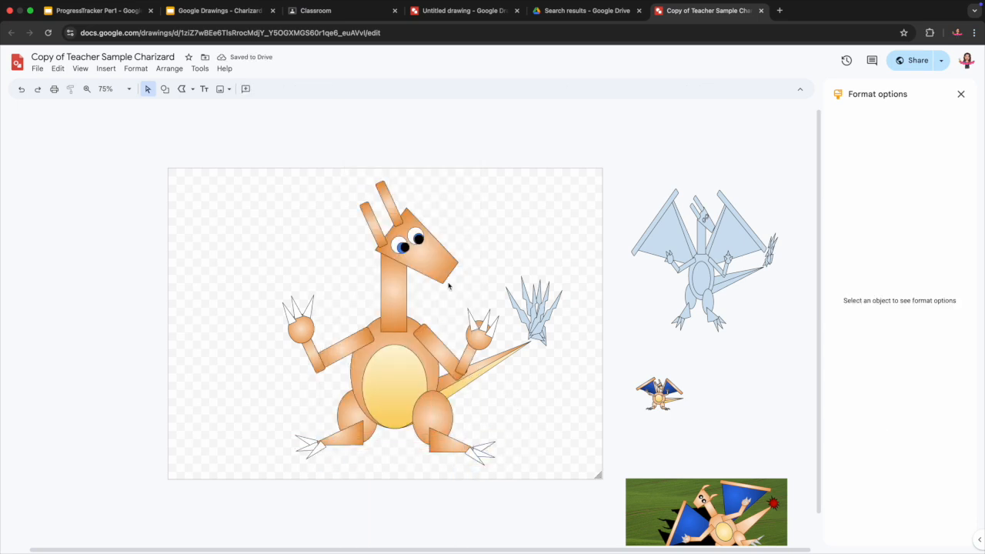
Fill the tail flame with a custom linear gradient at 90°, running from pale cream to dark red.
click(515, 294)
click(245, 88)
click(314, 106)
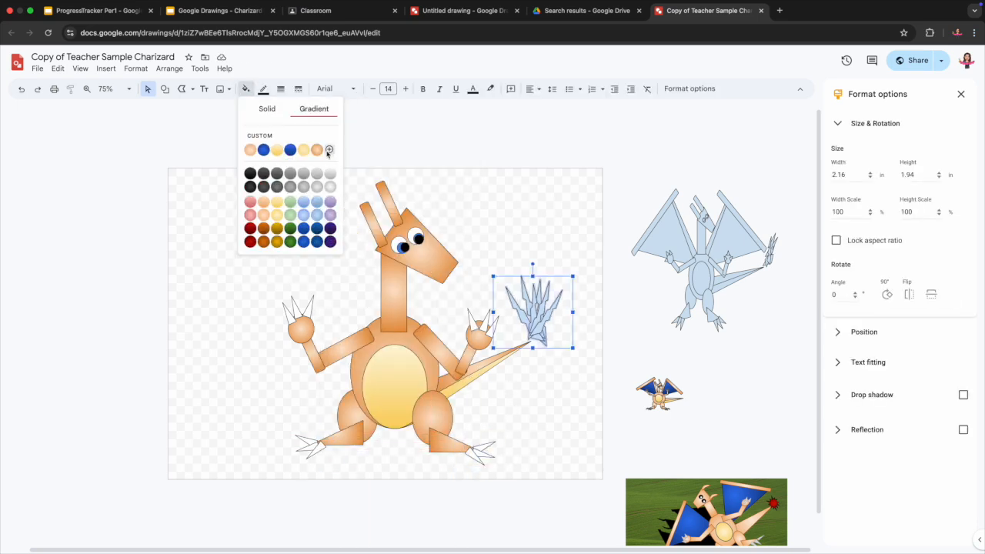
click(327, 151)
click(429, 264)
click(405, 285)
click(491, 305)
click(518, 382)
click(491, 306)
click(485, 426)
click(485, 305)
click(507, 382)
click(606, 344)
click(485, 305)
click(493, 416)
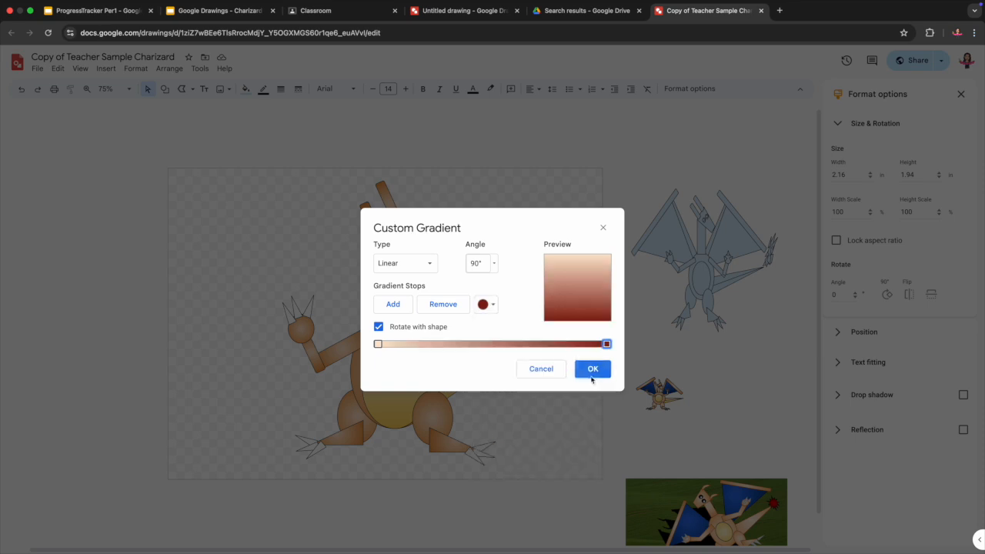
click(591, 369)
Create another custom red gradient for the tail flame with a different gradient angle.
click(521, 304)
click(245, 89)
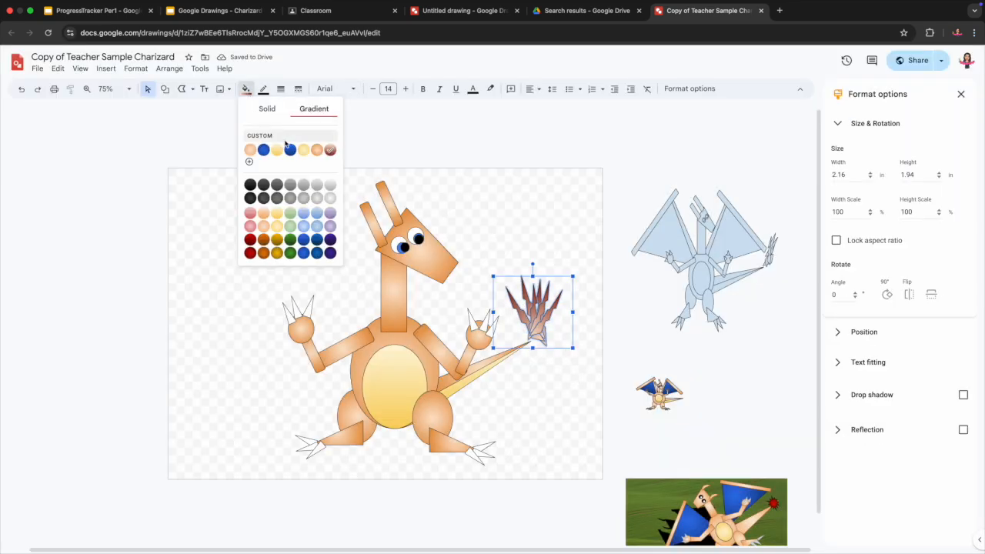
click(250, 162)
click(482, 262)
click(484, 367)
click(602, 371)
click(483, 296)
Draw a narrow rounded rectangle about 4.54 by 0.36 in, rotated to about 305.9°, as the left wing's outer edge.
click(191, 89)
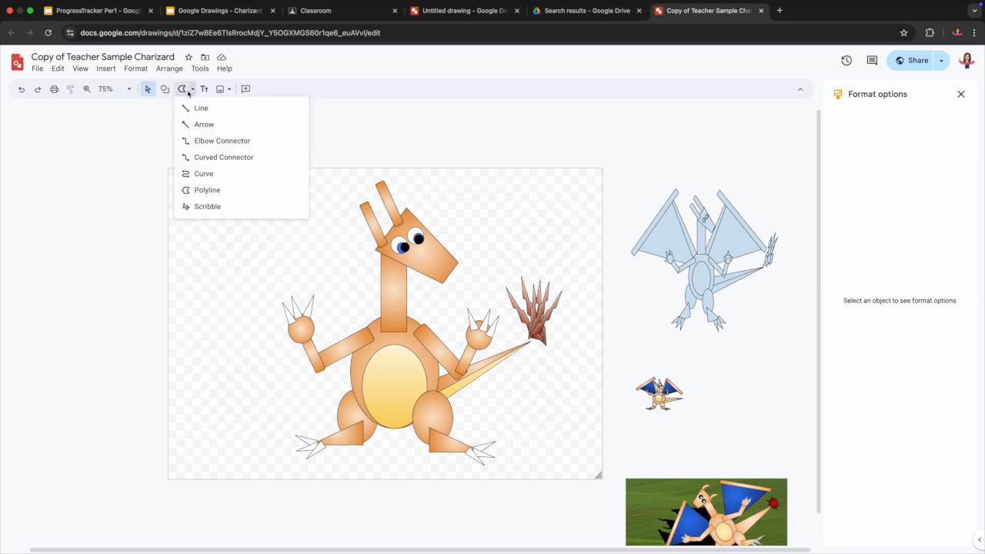
click(164, 89)
mouse_move(185, 108)
click(314, 108)
drag(318, 190, 198, 204)
drag(259, 176, 233, 178)
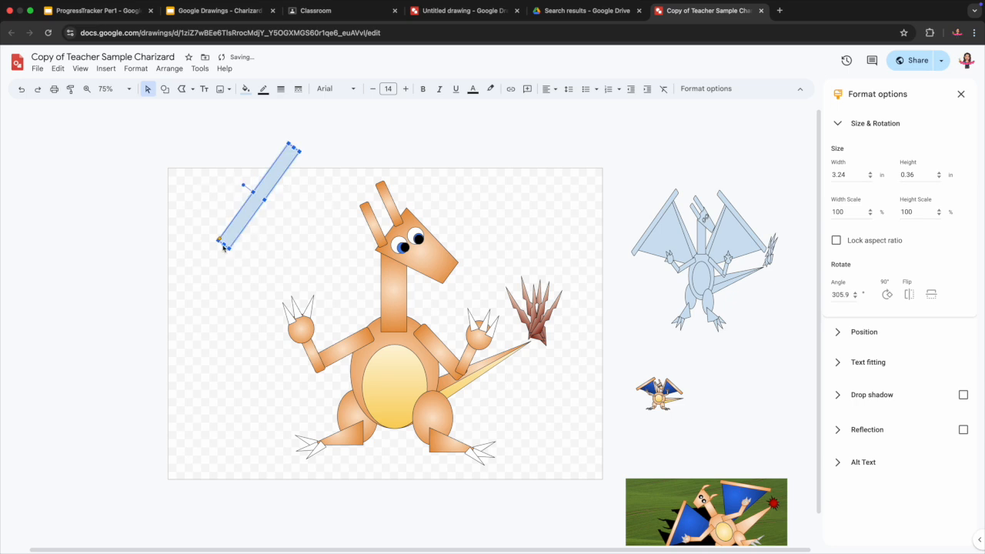
drag(199, 290, 199, 288)
drag(249, 214, 260, 266)
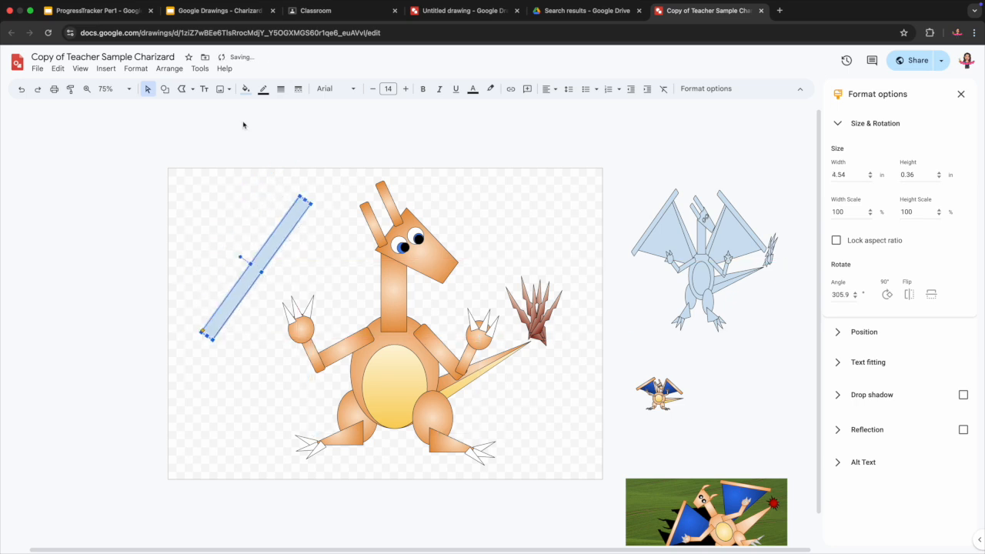
Draw a triangle about 4.49 by 3.74 in beneath the slanted bar as the left wing's membrane and send it behind the body.
click(174, 90)
mouse_move(190, 108)
click(301, 135)
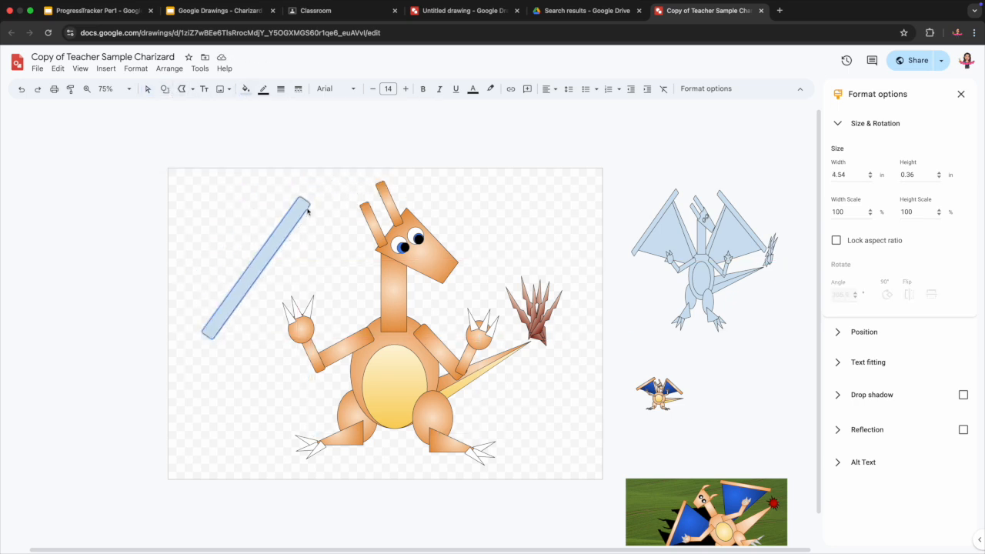
drag(360, 324, 194, 186)
drag(277, 185, 312, 202)
drag(263, 308, 279, 335)
click(279, 244)
shift+click(281, 246)
Duplicate the slanted wing bar, flip the copy horizontally and place it along the triangle's inner edge.
click(290, 222)
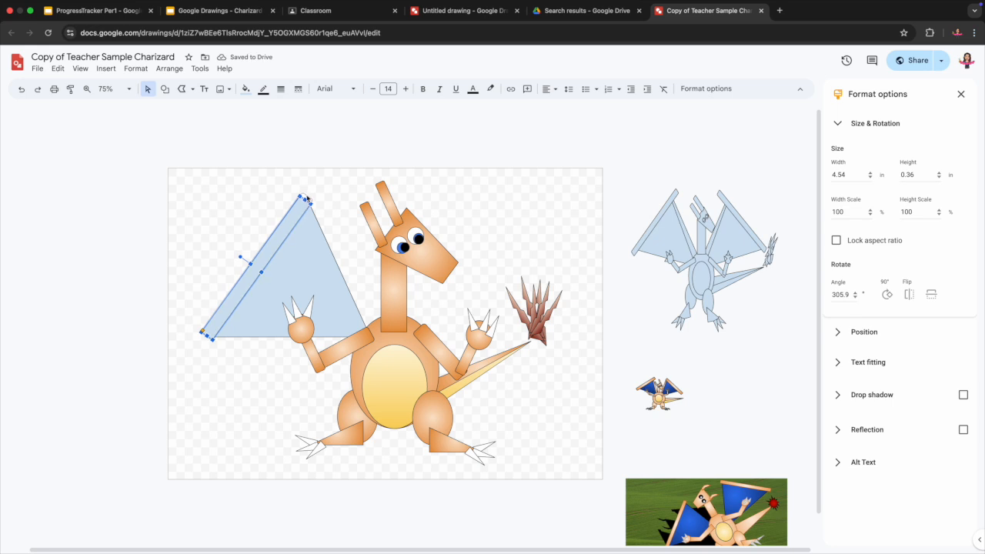
key(super+d)
click(909, 294)
right_click(275, 287)
drag(249, 264, 360, 264)
Fill both wing bars with the custom orange radial gradient.
shift+click(295, 217)
click(245, 89)
click(314, 109)
click(316, 149)
Fill the wing triangle with a custom radial gradient running from light blue at the centre to medium blue at the edge.
click(323, 243)
click(245, 89)
click(314, 108)
click(263, 149)
click(246, 88)
click(262, 163)
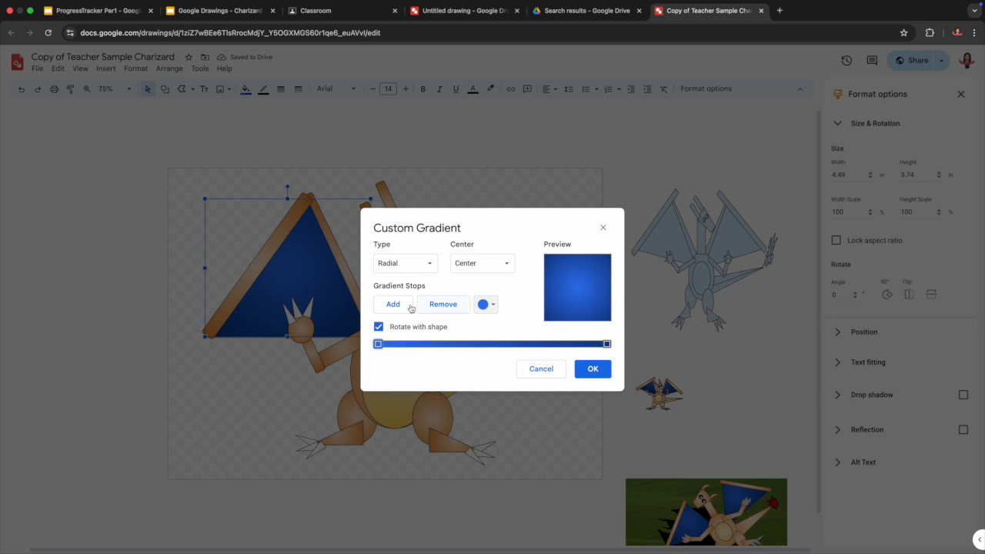
click(487, 304)
click(555, 395)
click(491, 304)
click(606, 344)
click(492, 305)
click(548, 431)
click(593, 369)
Duplicate the finished wing, flip the copy horizontally, place it behind the dragon's other shoulder and tilt it clockwise.
click(340, 192)
click(275, 244)
click(910, 296)
drag(527, 306, 560, 310)
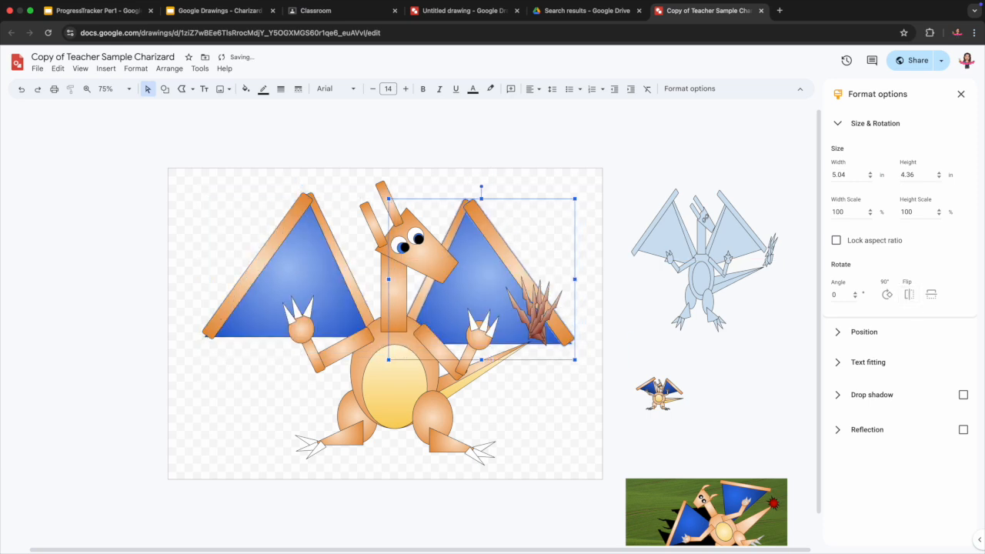
drag(482, 188, 508, 195)
Tilt the left wing counterclockwise and nudge it down and toward the body to join the shoulder.
click(289, 220)
drag(295, 181, 275, 192)
key(Down)
key(Down)
key(Down)
key(Down)
key(Down)
key(Down)
key(Right)
key(Right)
key(Right)
key(Right)
key(Right)
key(Right)
key(Right)
key(Down)
key(Down)
key(Down)
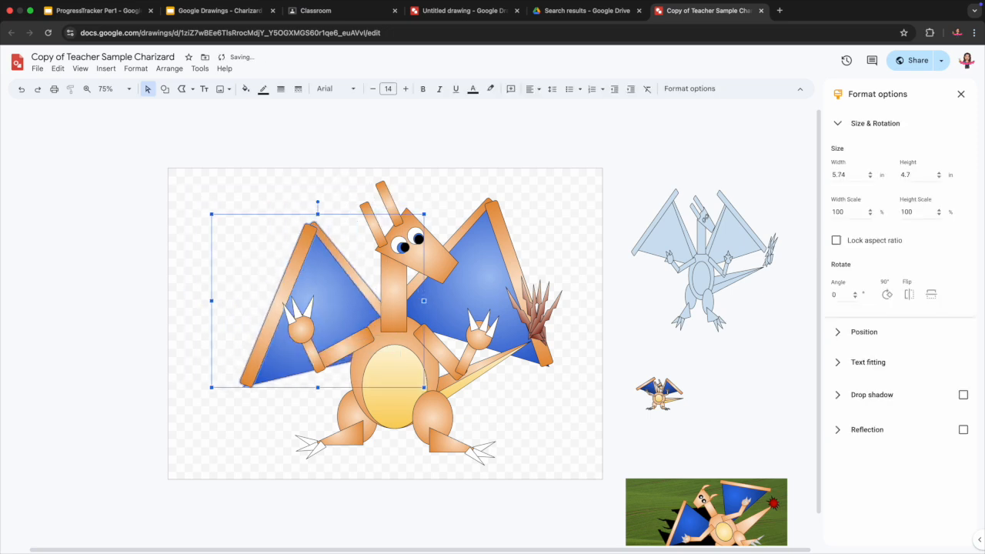
Move the right wing slightly down to line up with the left wing.
click(510, 233)
right_click(518, 217)
mouse_move(469, 223)
mouse_down()
mouse_move(462, 244)
mouse_move(470, 238)
mouse_up()
Set the outline colour of all the dragon's parts to white.
drag(579, 186, 211, 480)
click(263, 89)
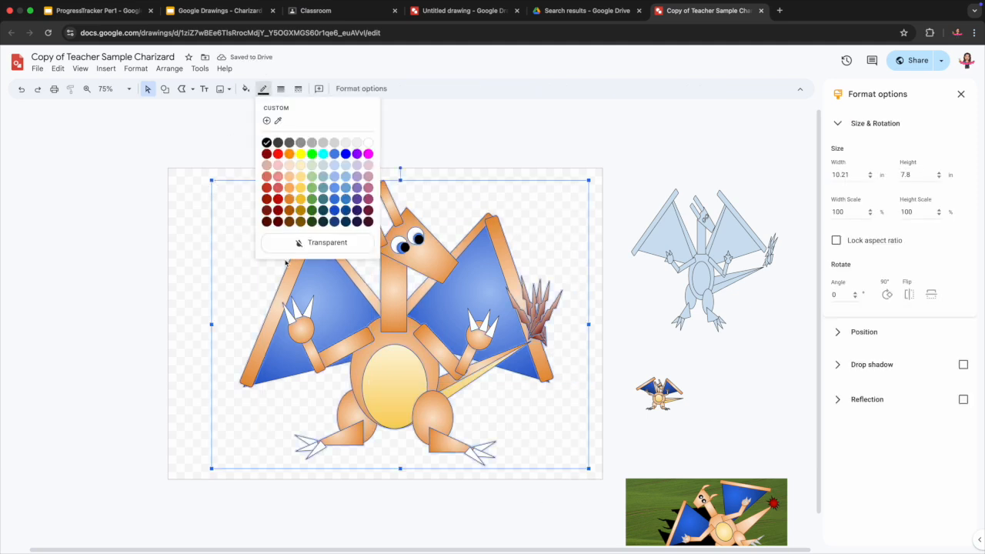
click(308, 241)
click(263, 89)
click(369, 143)
click(223, 199)
Set the drawing's background to solid light blue.
drag(544, 202, 241, 471)
click(245, 284)
right_click(198, 316)
mouse_move(256, 420)
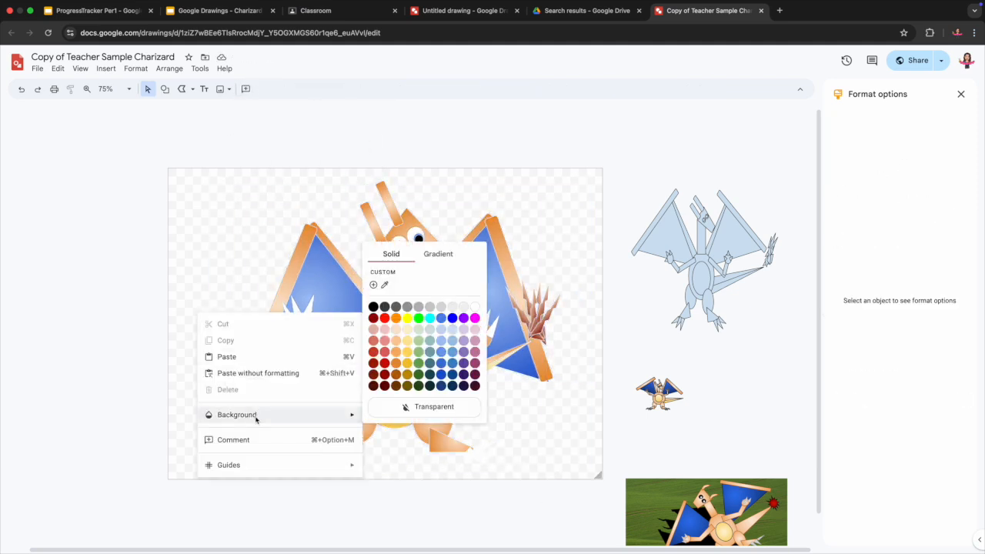
click(452, 329)
Switch to the Charizard slides, review the shadow and background instructions, and return to the drawing.
click(220, 10)
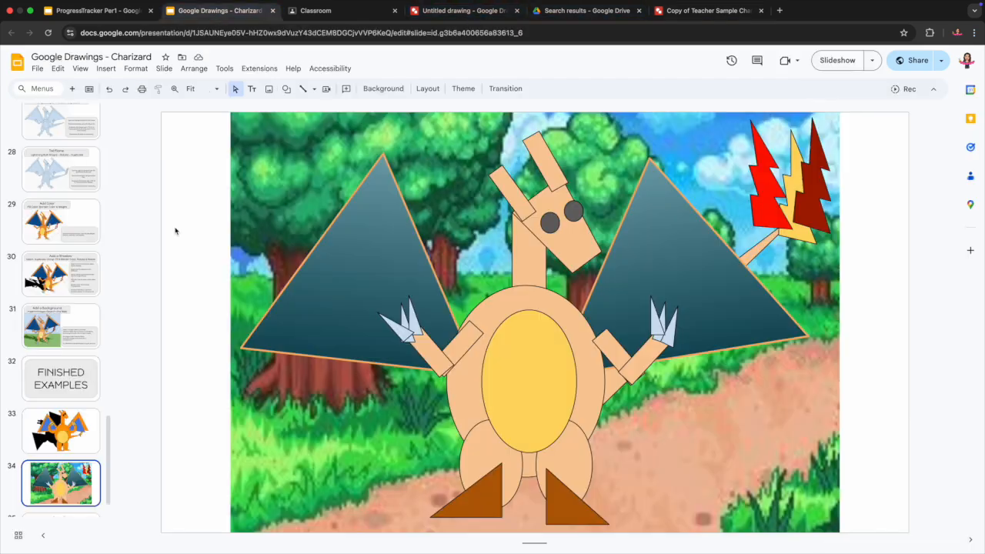
click(61, 325)
click(80, 284)
click(694, 10)
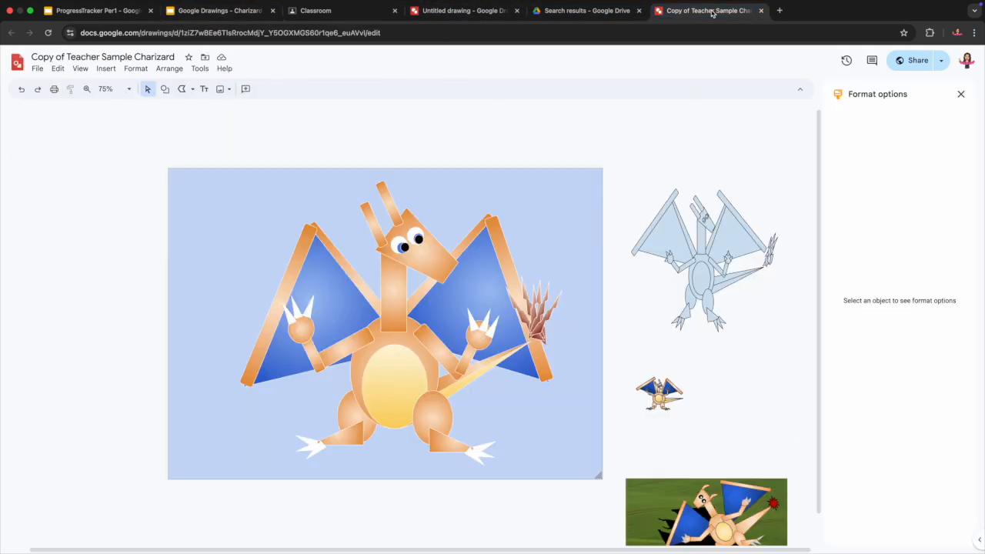
Duplicate all the dragon's parts and recolour the copy solid black as a shadow.
drag(286, 332, 226, 482)
key(super+d)
click(263, 88)
click(334, 195)
click(246, 88)
click(248, 161)
Shrink the black copy toward its lower-left corner to about 6.37 by 4.87 in and undo its last shift.
drag(594, 187, 452, 292)
drag(335, 293, 271, 340)
click(216, 400)
key(super+z)
key(super+z)
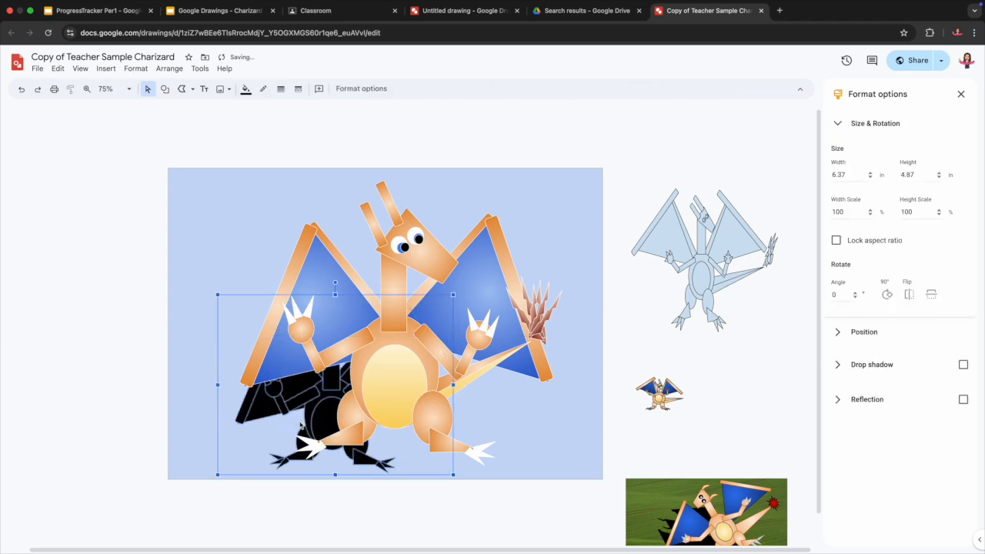
Group the black copy's parts and shift the shadow toward the dragon's lower left.
click(169, 69)
click(180, 183)
drag(178, 393, 173, 392)
key(Up)
key(Up)
key(Right)
right_click(591, 190)
drag(591, 190, 408, 297)
drag(477, 275, 419, 321)
drag(253, 455, 139, 480)
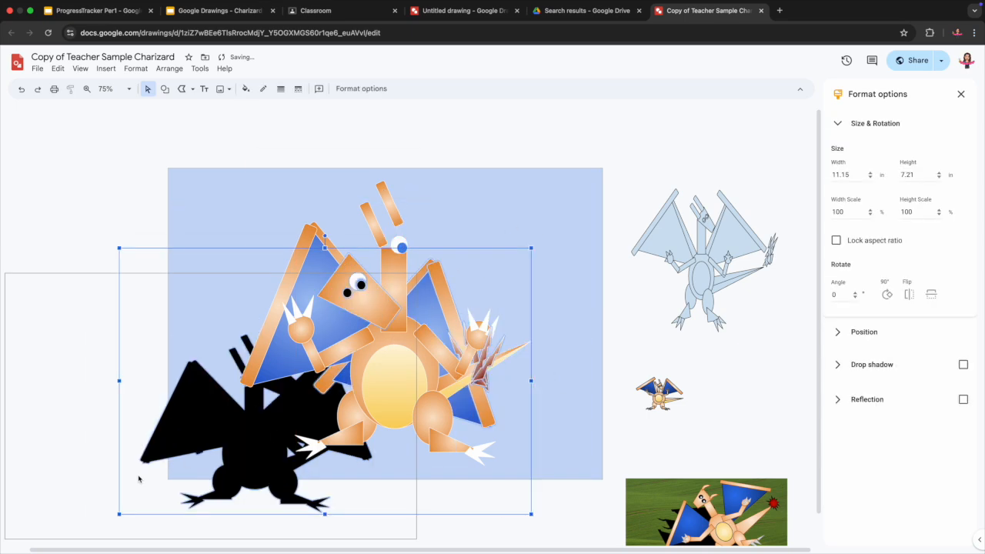
key(super+z)
key(super+z)
Move the black shadow past the canvas's lower-left corner, clear of the dragon.
click(74, 529)
right_click(214, 400)
click(95, 412)
drag(219, 393, 65, 462)
Group the coloured dragon, shrink it to about 7.81 by 5.97 in and rotate it to about 344.9°.
drag(612, 159, 208, 479)
click(170, 71)
click(176, 178)
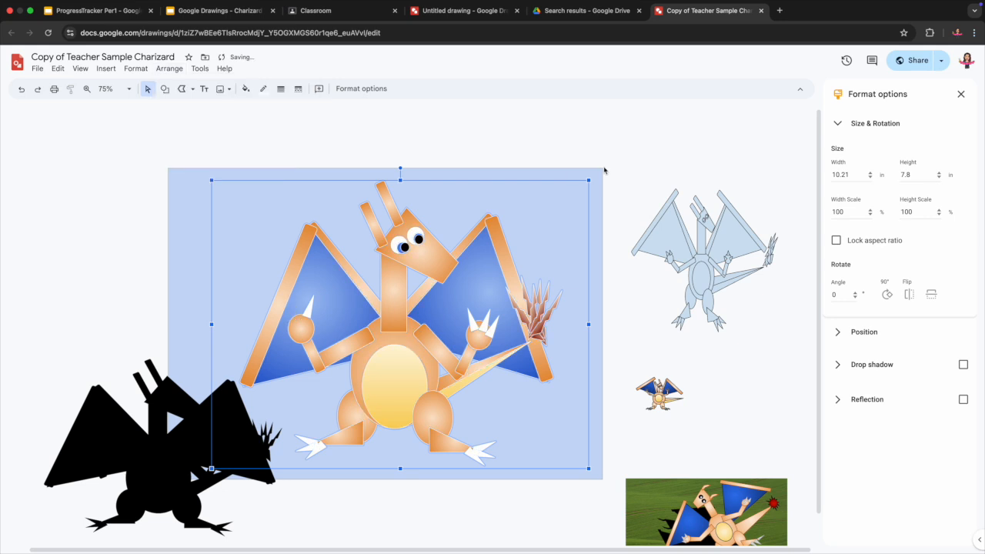
drag(355, 237, 317, 233)
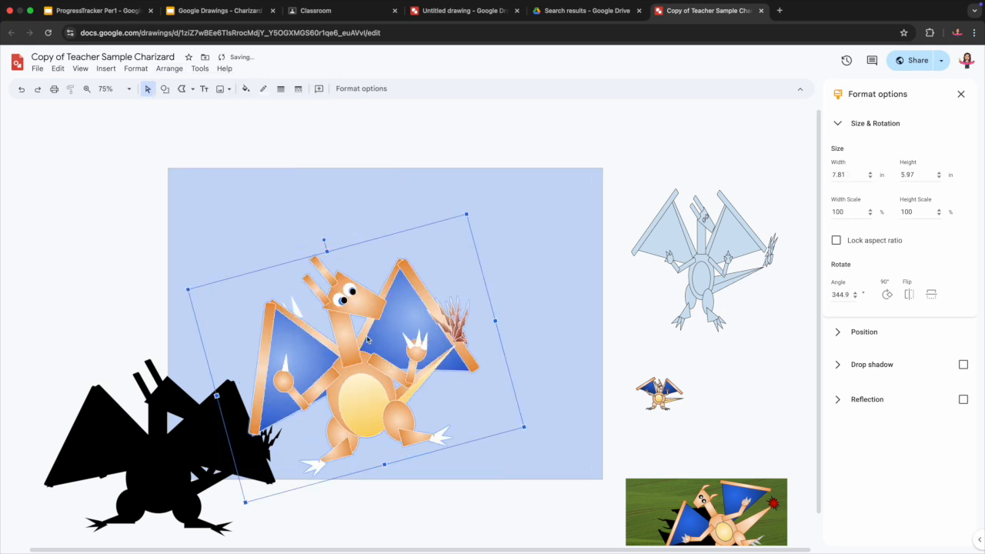
Undo the dragon's rotation, resizing and grouping together with the preceding changes to the shadow copy.
key(super+z)
key(super+z)
key(super+z)
key(super+z)
key(super+z)
key(super+z)
Group the dragon's parts, shrink one dragon to a little over half size and separate it from the full-size one.
click(170, 69)
click(203, 180)
drag(307, 154, 309, 332)
drag(578, 195, 257, 508)
click(170, 69)
click(202, 180)
drag(588, 180, 430, 300)
drag(30, 369, 194, 316)
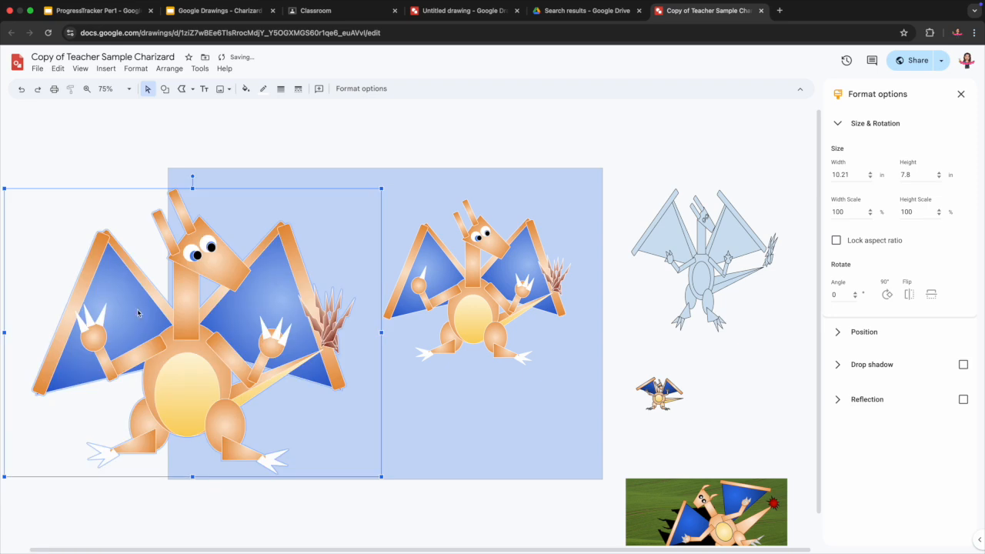
Copy the large dragon's left-hand claws onto the small dragon's left hand and shrink them to about 0.34 by 0.44 in.
click(88, 322)
drag(80, 325, 388, 246)
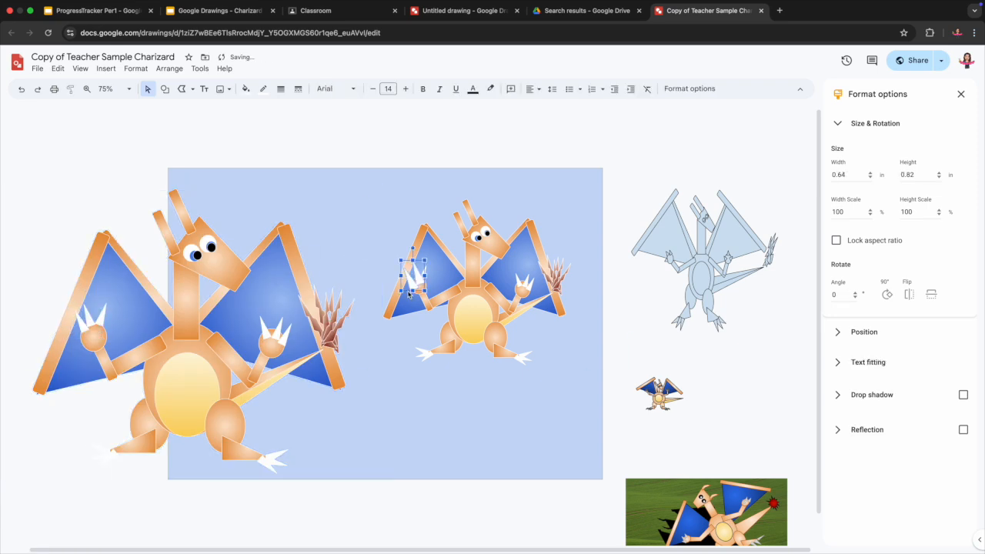
key(Escape)
drag(104, 339, 98, 332)
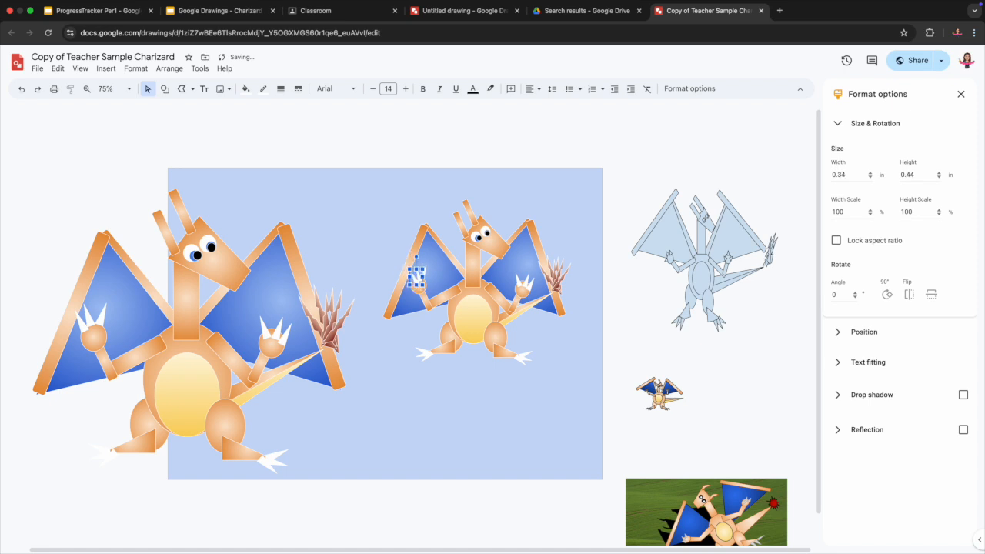
Select all parts of the small coloured dragon and group them into one object.
right_click(588, 397)
drag(558, 382, 388, 192)
click(169, 68)
click(178, 176)
Turn the large dragon into a shadow by removing its outlines and filling all its parts black.
drag(335, 474, 52, 177)
click(263, 89)
click(318, 245)
click(245, 89)
click(250, 162)
Shrink and tilt the black shadow, and place it below and behind the small dragon.
drag(381, 188, 315, 325)
drag(164, 425, 387, 368)
drag(227, 343, 307, 343)
Rotate the dragon and its shadow together to about 349° and nudge them left towards the page's middle.
drag(422, 259, 312, 236)
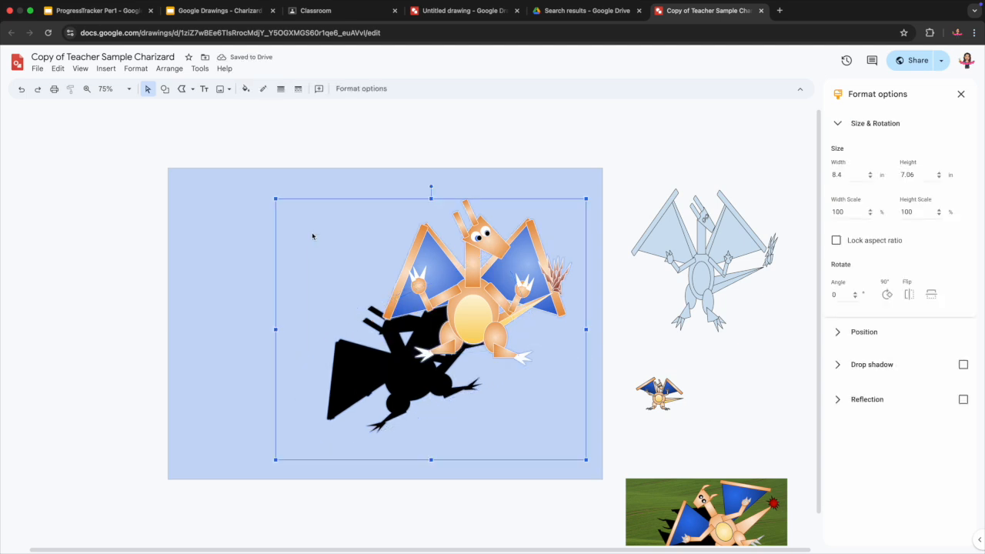
drag(430, 189, 405, 192)
key(Left)
key(Left)
key(Left)
key(Left)
key(Left)
key(Left)
key(Left)
key(Left)
key(Left)
key(Left)
key(Left)
key(Left)
key(Left)
key(Left)
key(Left)
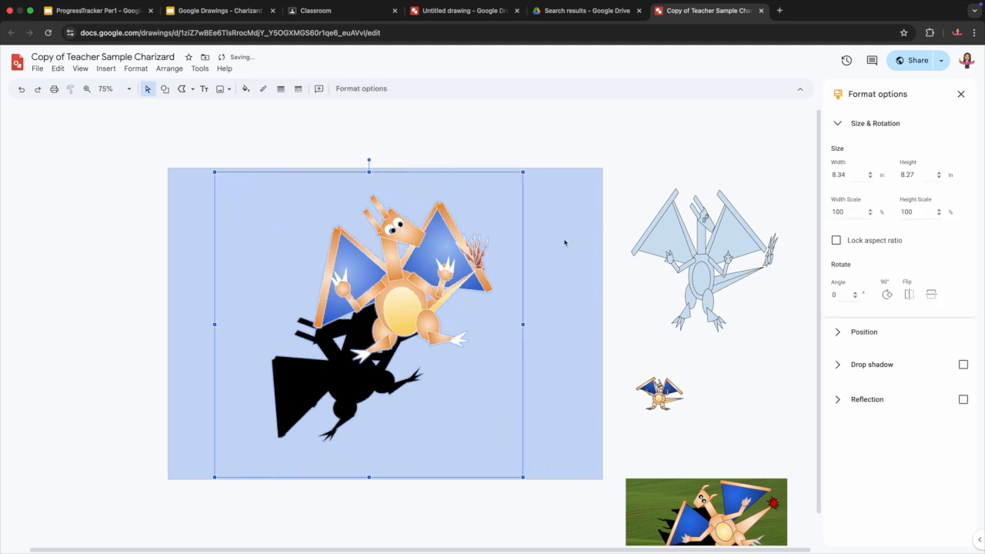
Draw a ground rectangle about 11.75 by 5.02 in across the lower part of the page.
click(590, 253)
click(165, 89)
mouse_move(177, 105)
click(300, 107)
mouse_move(600, 292)
mouse_down()
mouse_move(182, 481)
mouse_move(167, 478)
mouse_up()
Send the ground rectangle to the back, behind the dragon and shadow, and fill it with teal.
click(169, 69)
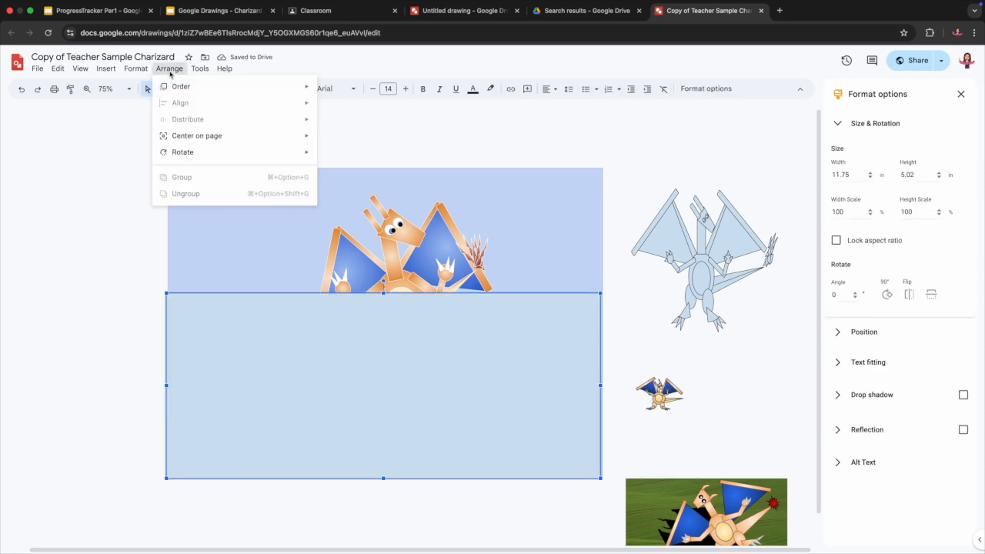
mouse_move(184, 85)
click(363, 142)
click(245, 88)
click(306, 212)
Set the page background to a light blue gradient as the sky.
click(208, 145)
click(192, 88)
click(246, 242)
right_click(222, 198)
mouse_move(268, 300)
click(467, 304)
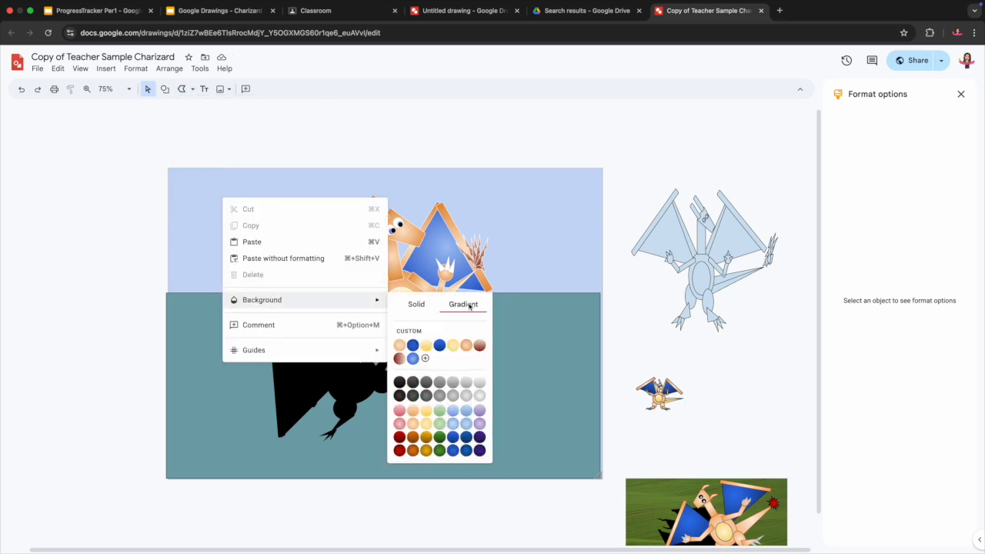
click(466, 417)
Make the teal ground rectangle's border transparent.
click(273, 296)
click(246, 89)
click(263, 89)
click(322, 243)
click(213, 274)
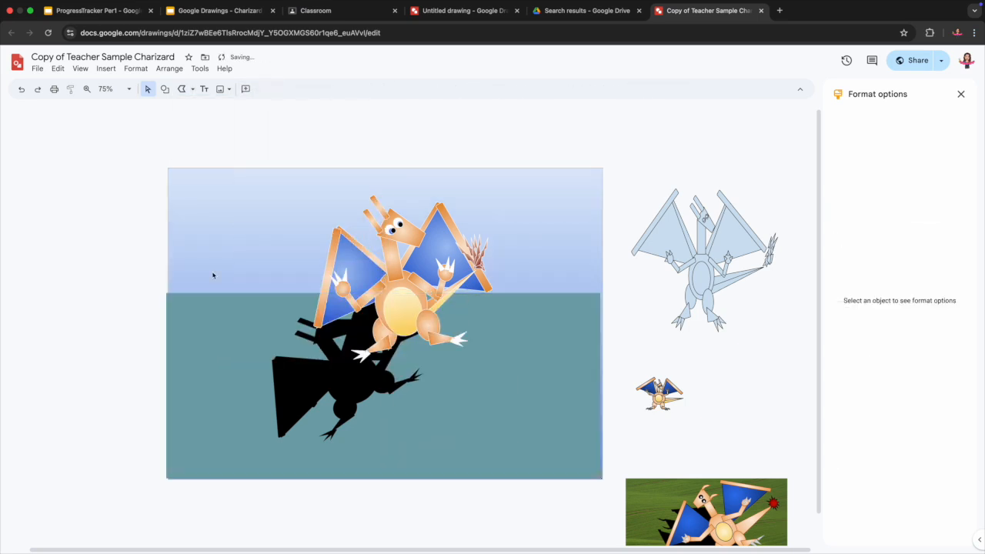
Try to tilt the dragon further and flip it horizontally, and undo both changes.
click(960, 94)
click(458, 195)
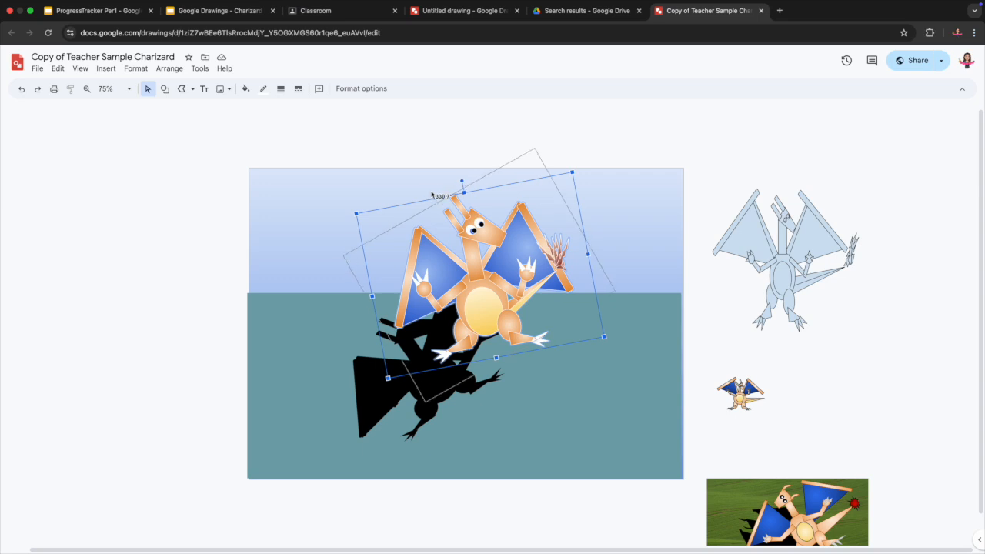
drag(431, 195, 427, 208)
click(361, 88)
click(914, 296)
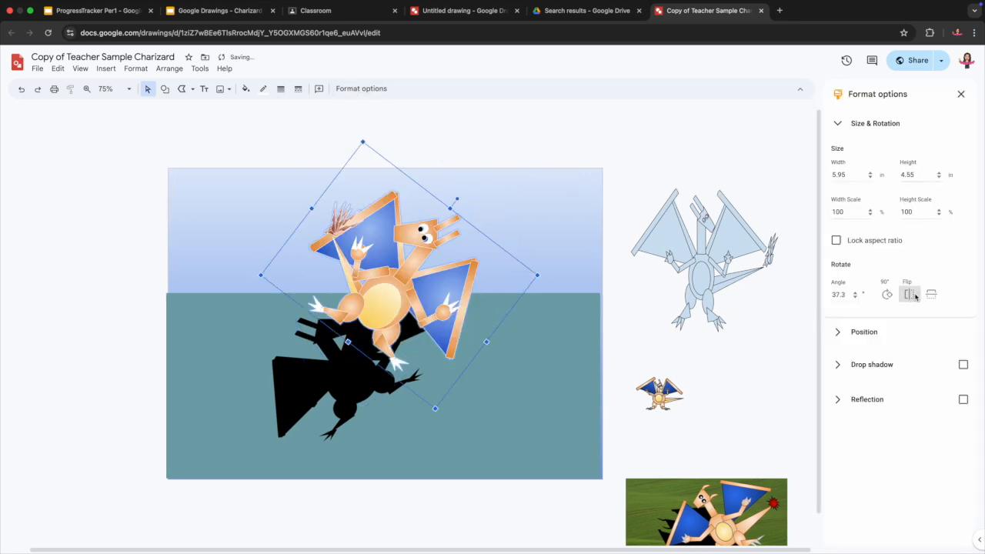
click(436, 243)
key(super+z)
key(super+z)
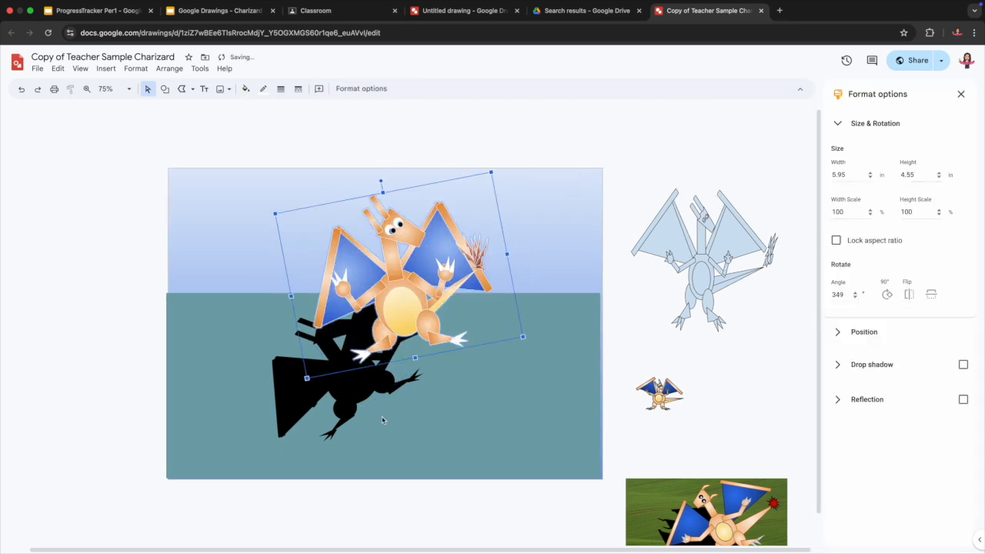
Rotate the dragon's head slightly so that its snout points further down.
click(425, 243)
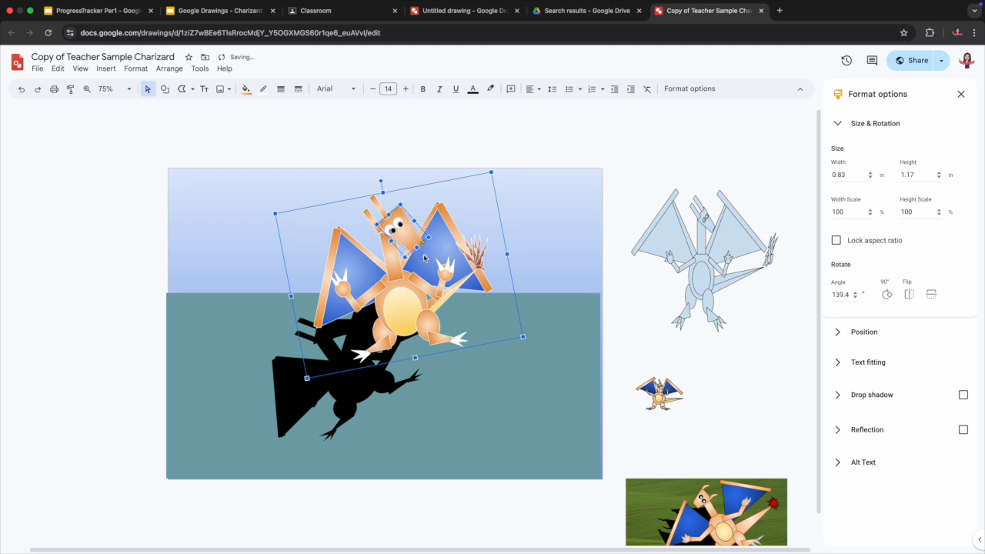
right_click(514, 147)
click(448, 358)
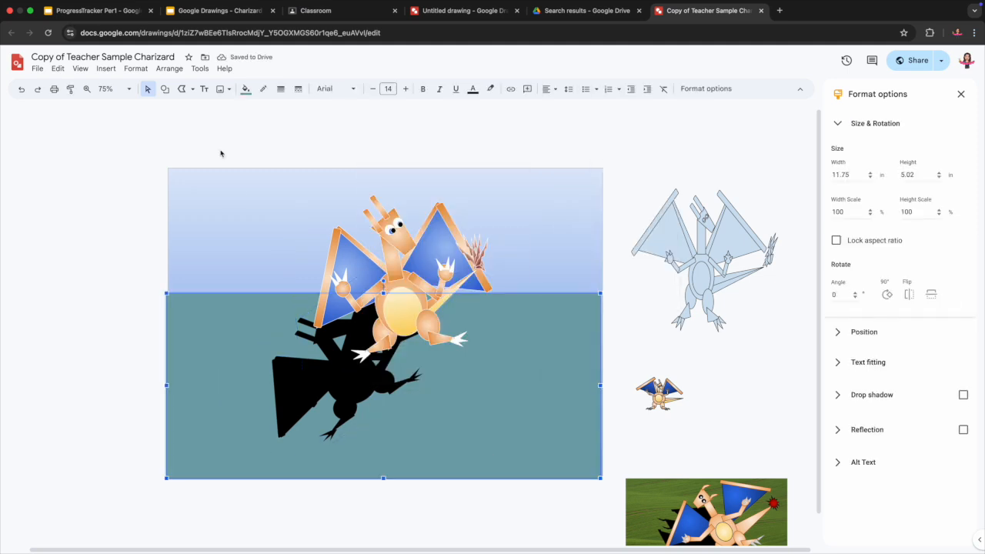
Download the drawing as a JPEG image.
click(960, 94)
click(37, 68)
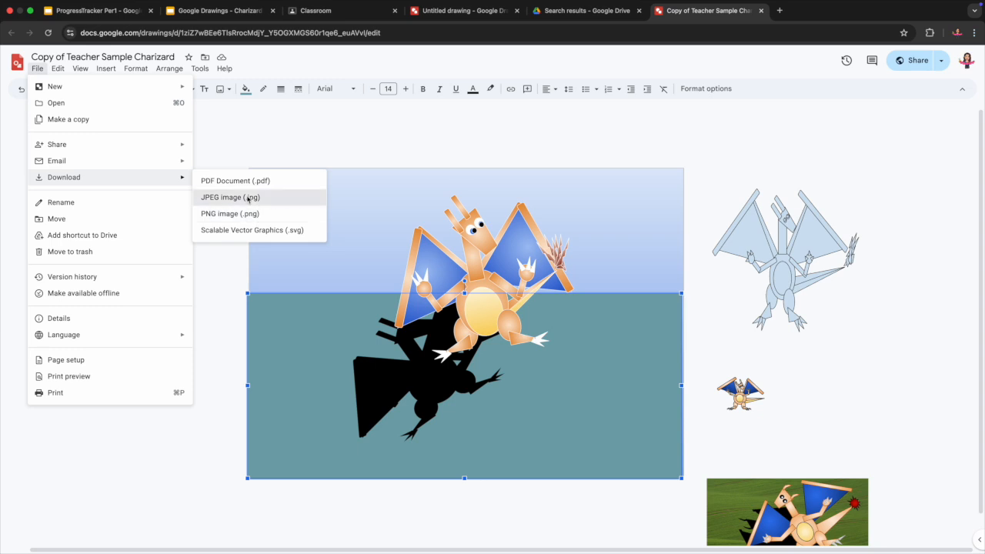
click(93, 86)
Insert word art with the author's full name and 2025, and give it a blue gradient fill.
click(106, 67)
click(129, 185)
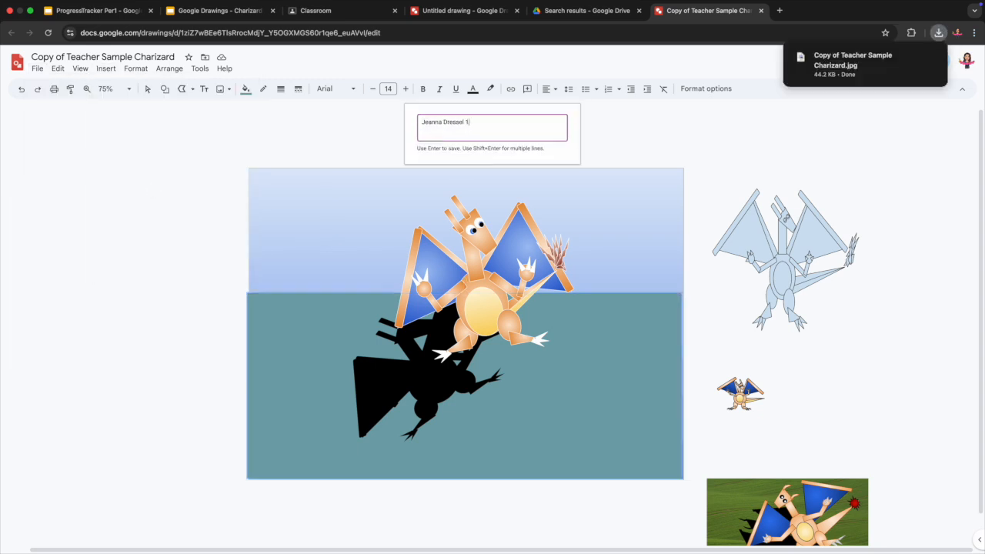
text(Jeanna Dressel)
key(Return)
click(246, 88)
click(261, 157)
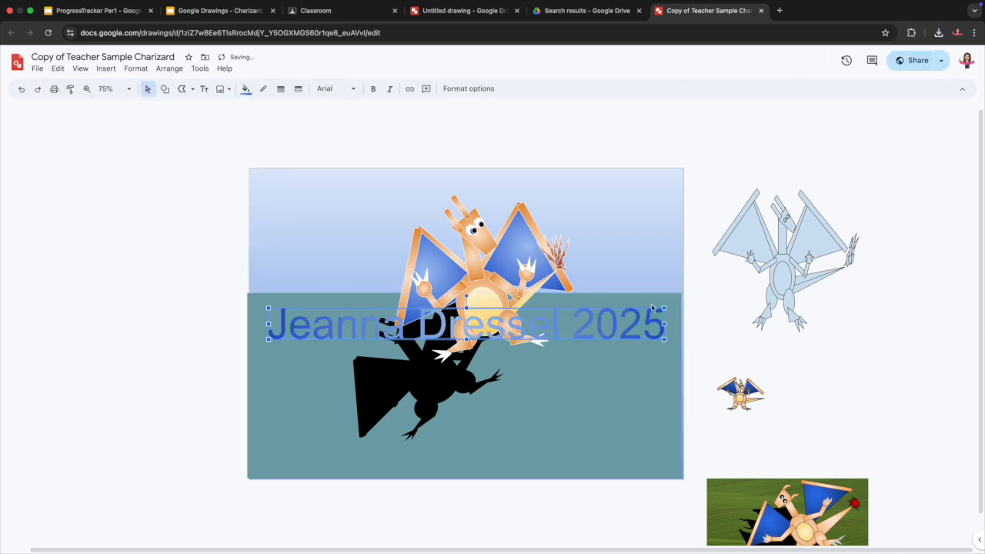
Change the word art's font to Urbanist, shrink it and place it in the page's lower-left corner.
click(335, 88)
click(429, 336)
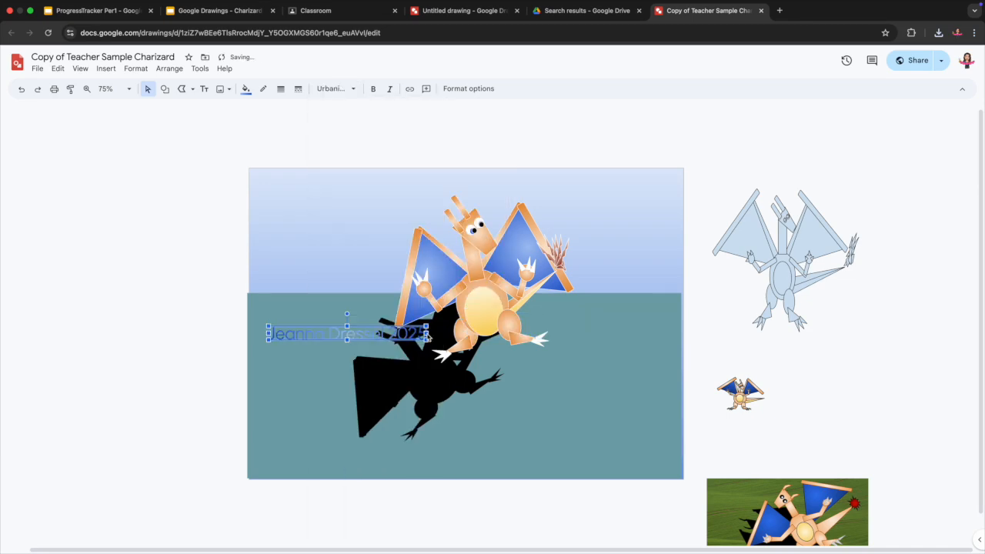
drag(342, 408, 327, 472)
Download the signed drawing as an image file.
click(37, 68)
mouse_move(77, 176)
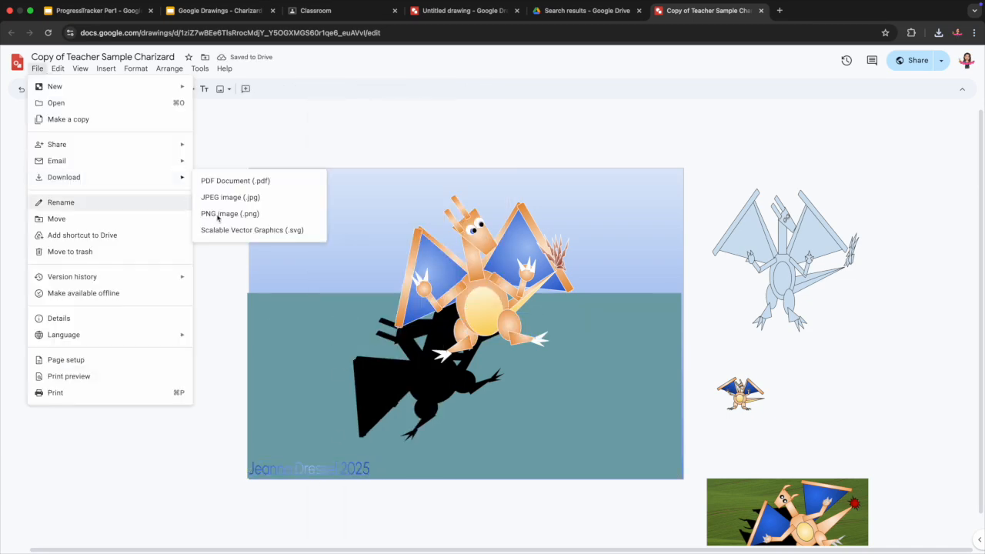